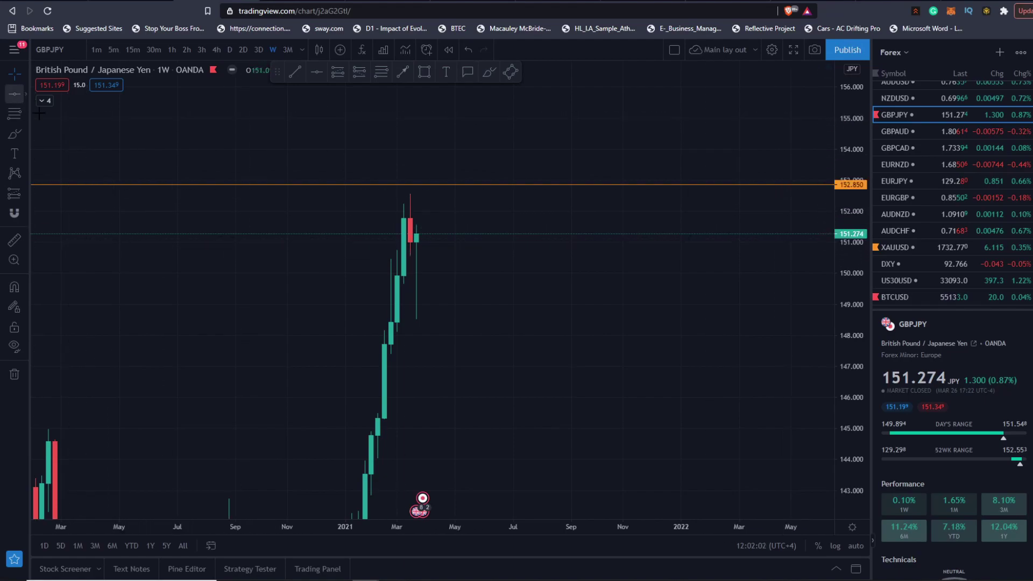
# - Start a weekly GBPJPY bar replay from the 22 Feb '21 bar
pyautogui.click(448, 49)
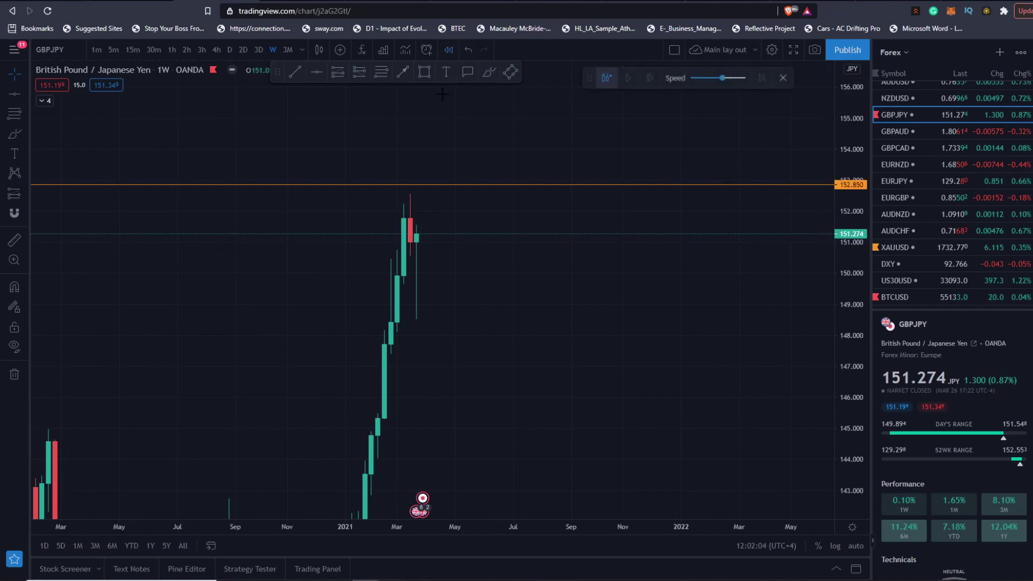
pyautogui.click(390, 277)
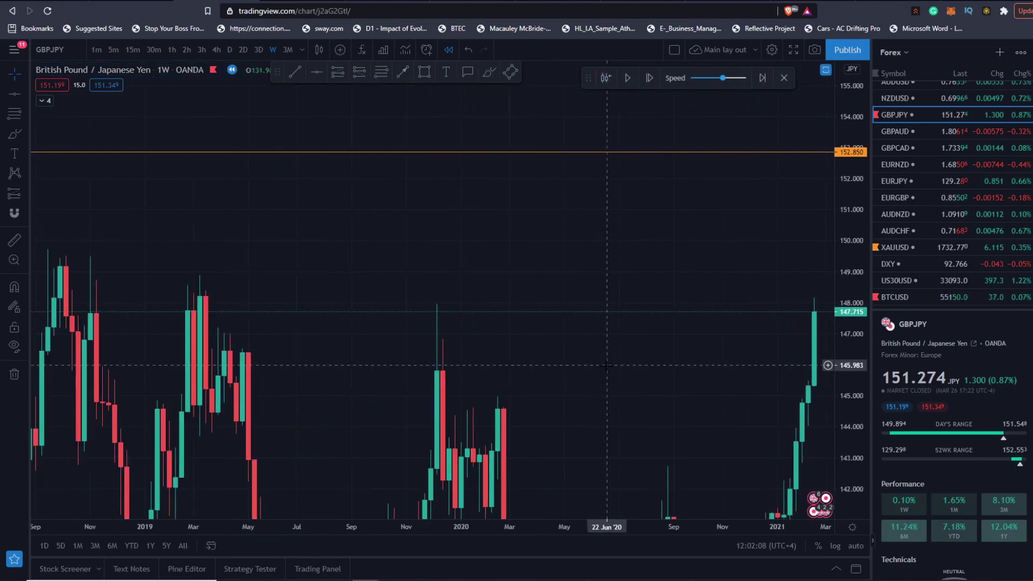
pyautogui.scroll(-6, 607, 365)
pyautogui.moveTo(664, 373); pyautogui.dragTo(476, 318)
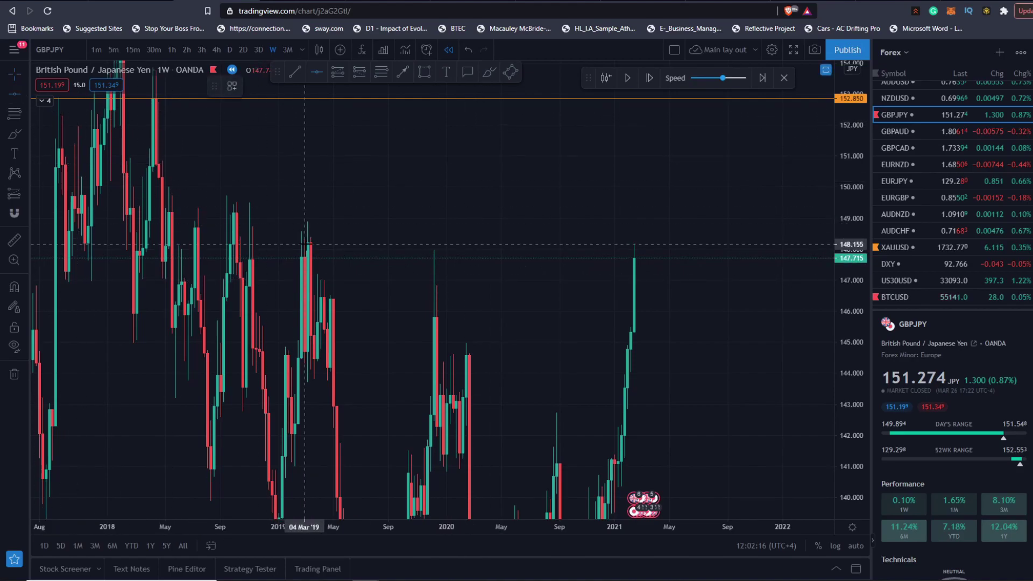
# - Draw a horizontal line at the 148.191 weekly high
pyautogui.click(432, 244)
pyautogui.scroll(2, 570, 257)
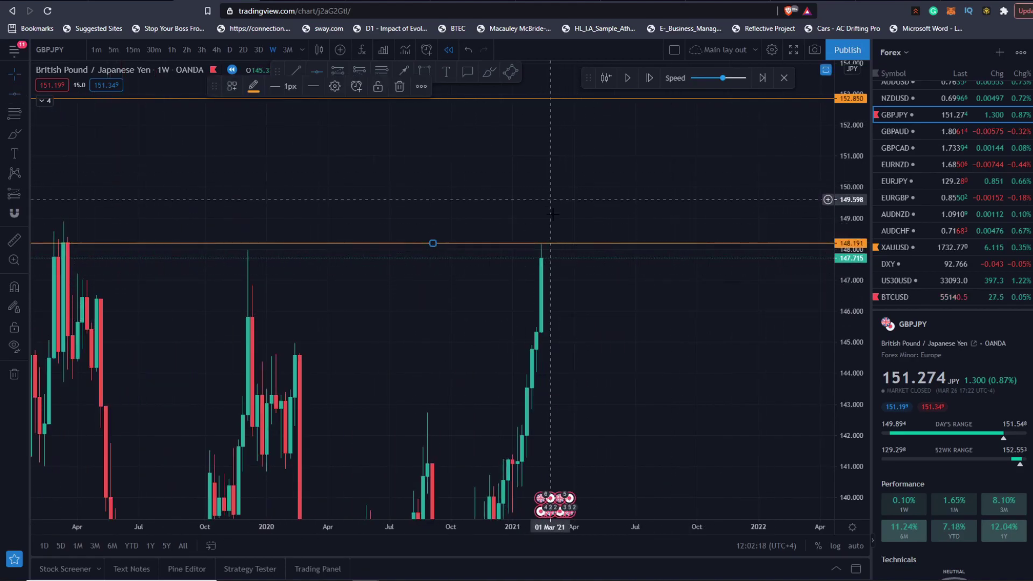
pyautogui.scroll(-2, 560, 255)
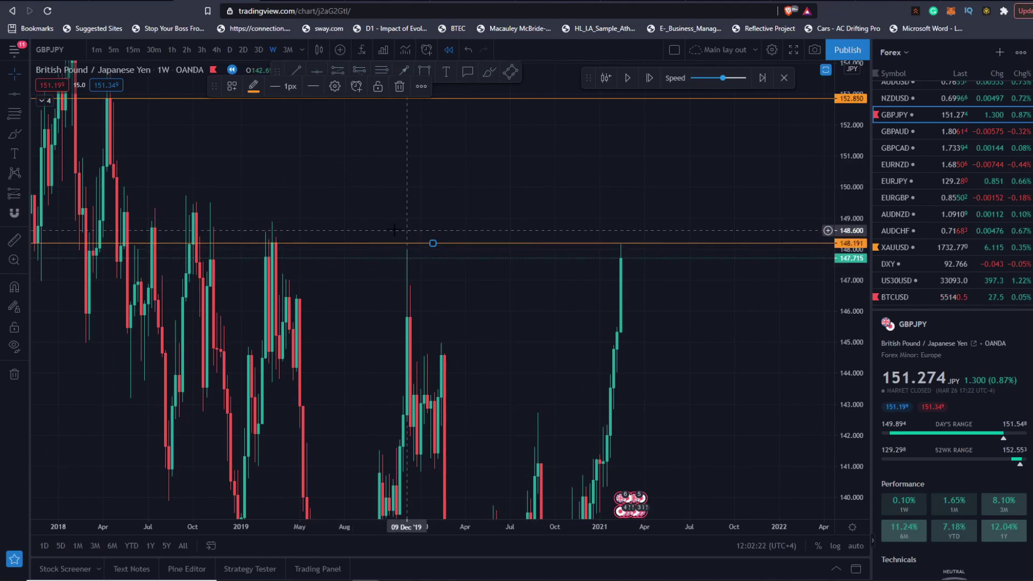
pyautogui.scroll(2, 591, 285)
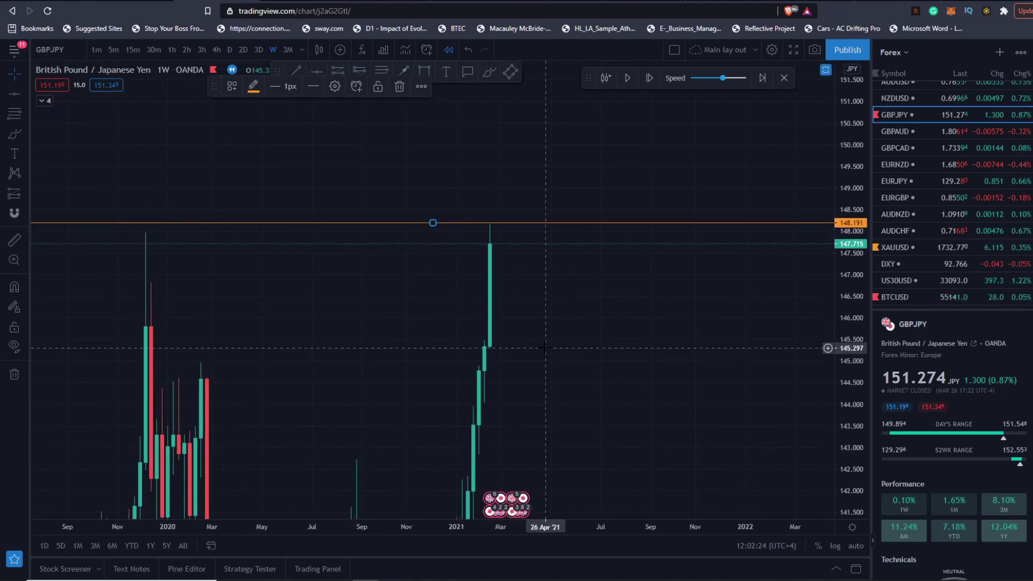
pyautogui.scroll(-1, 538, 253)
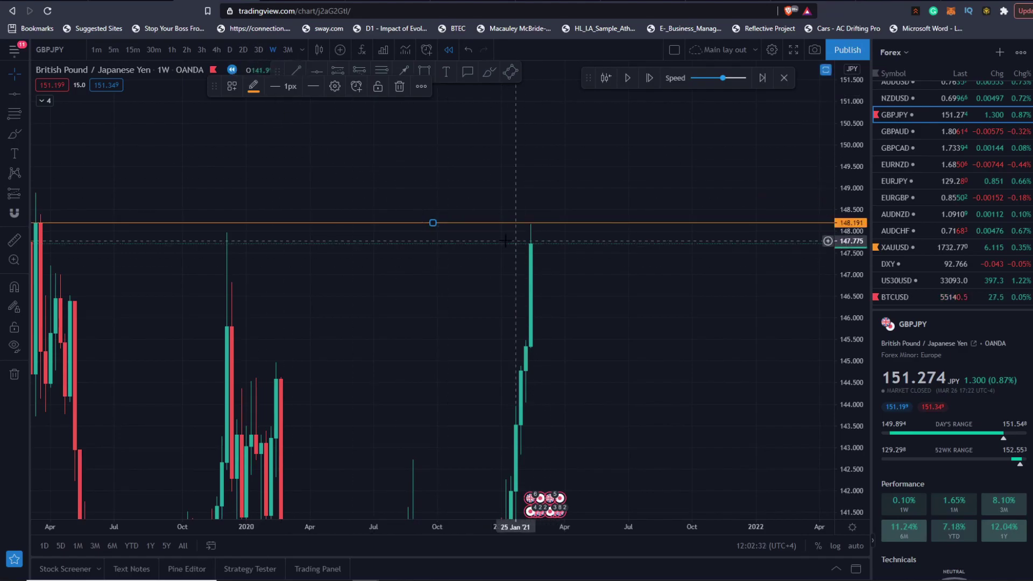
pyautogui.scroll(-1, 511, 237)
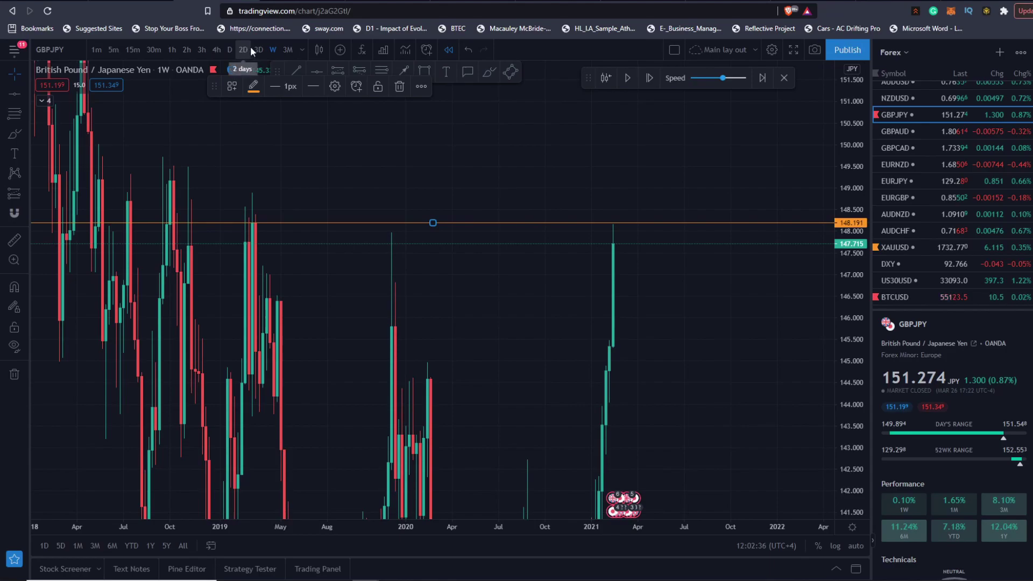
# - Switch GBPJPY to daily candles and pan to the recent bars
pyautogui.click(229, 49)
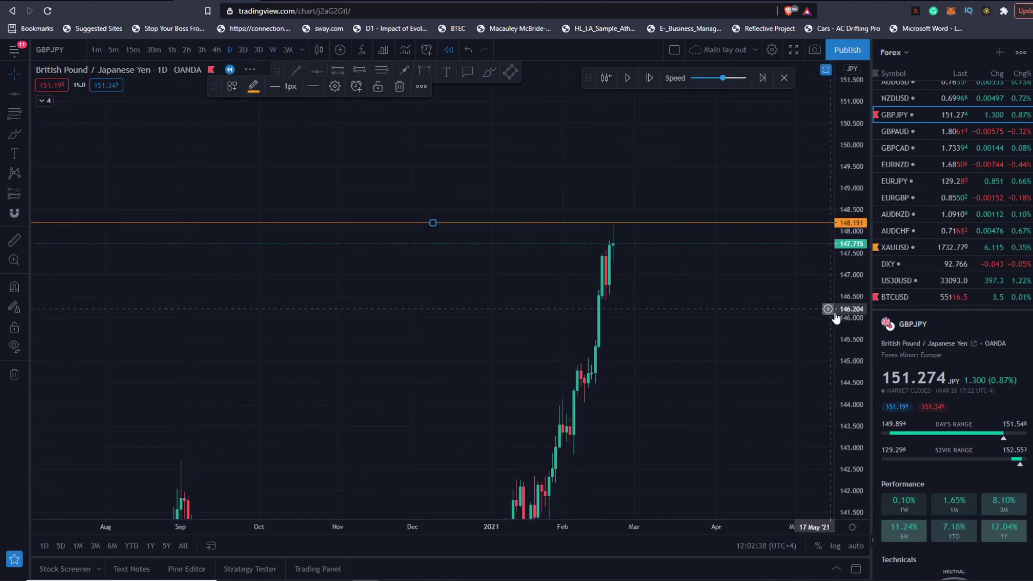
pyautogui.scroll(6, 692, 253)
pyautogui.moveTo(575, 246); pyautogui.dragTo(653, 343)
pyautogui.scroll(-5, 700, 325)
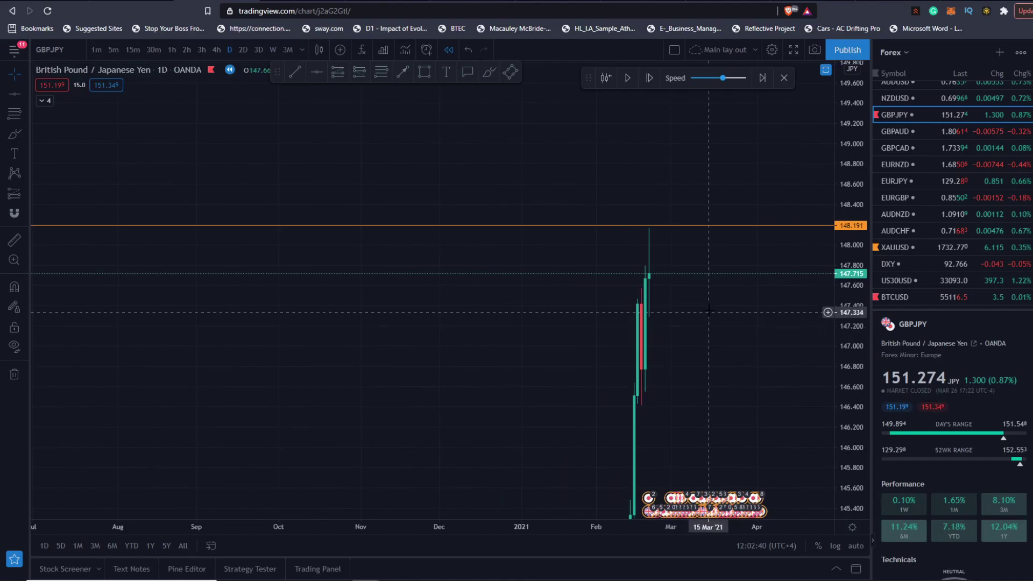
# - Draw a horizontal line at 147.421 on the daily chart
pyautogui.click(15, 78)
pyautogui.click(14, 93)
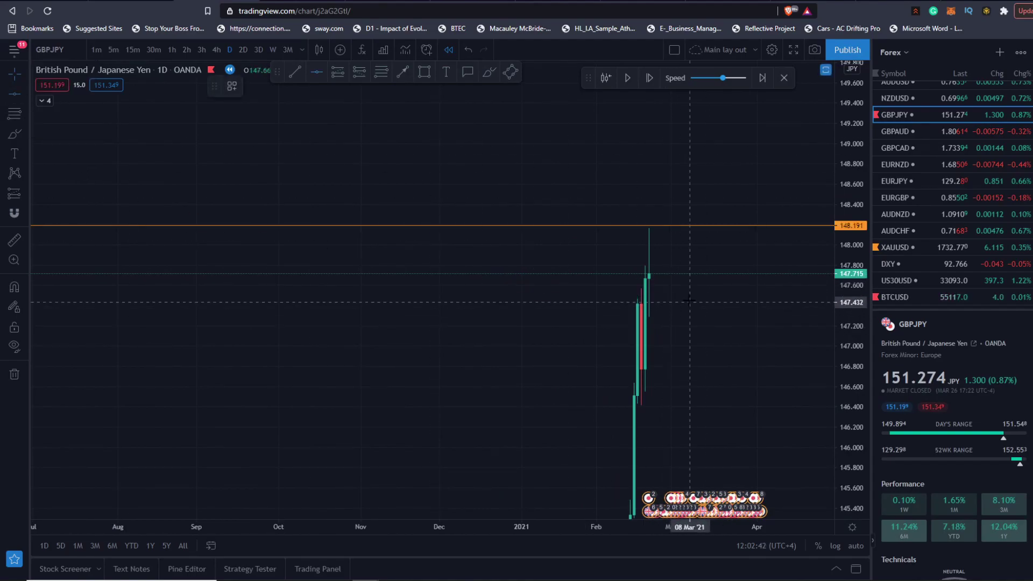
pyautogui.click(690, 303)
# - Pan back through the 2019 daily history and return to the latest replay candles
pyautogui.moveTo(726, 249); pyautogui.dragTo(678, 271)
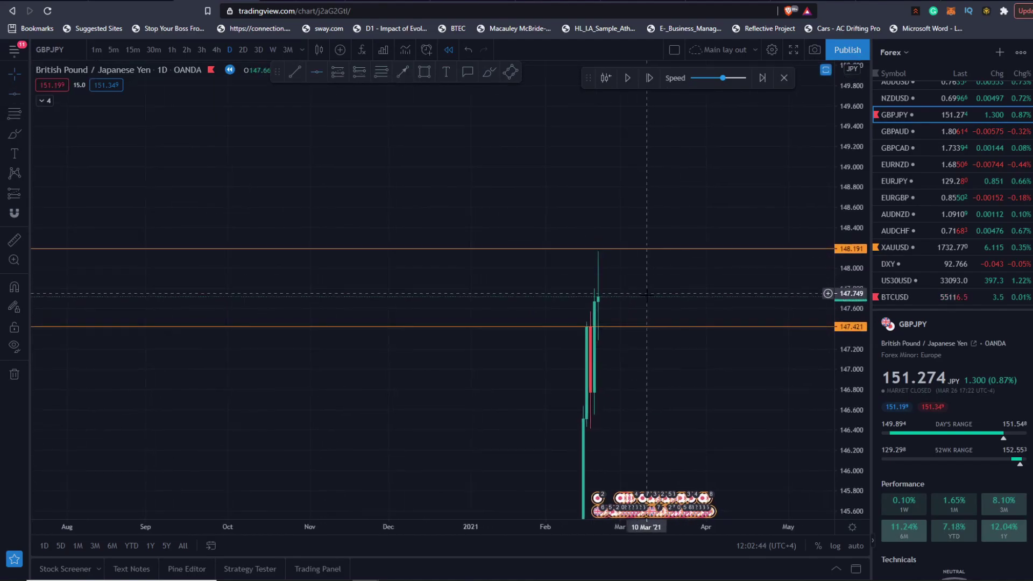
pyautogui.scroll(-6, 521, 261)
pyautogui.scroll(-5, 519, 270)
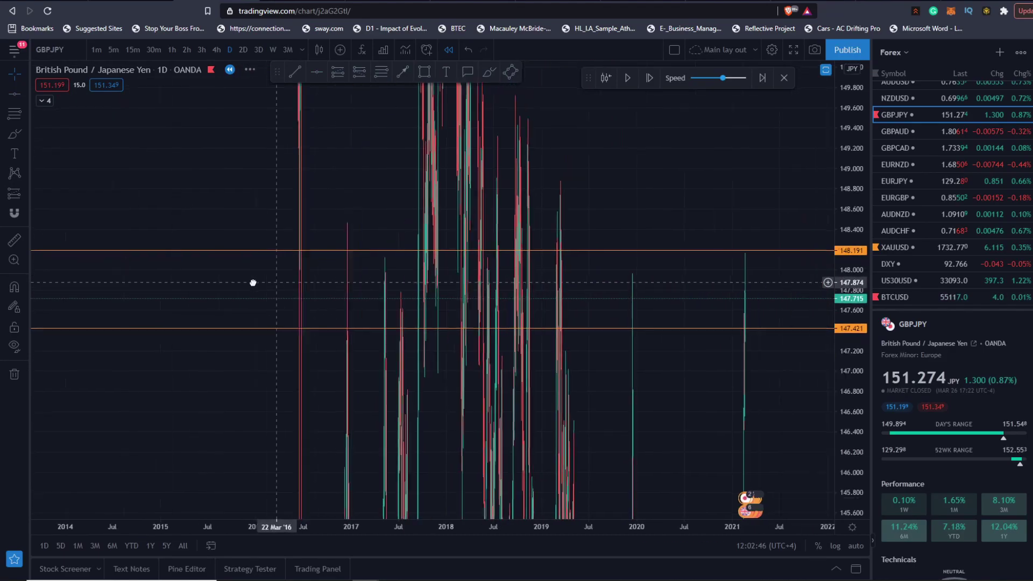
pyautogui.scroll(5, 410, 293)
pyautogui.moveTo(209, 284); pyautogui.dragTo(733, 302)
pyautogui.scroll(3, 726, 301)
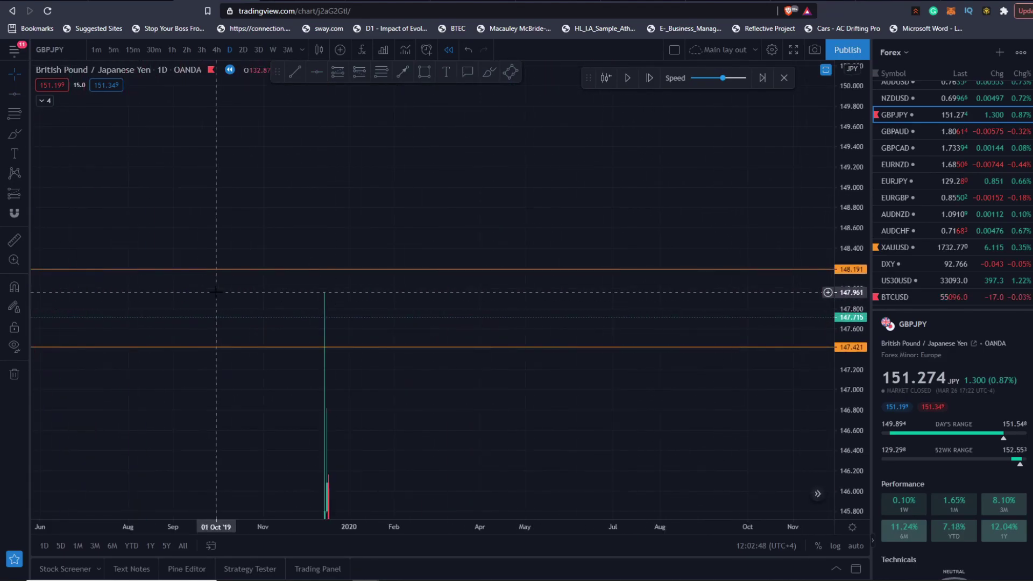
pyautogui.moveTo(202, 295); pyautogui.dragTo(686, 323)
pyautogui.scroll(2, 686, 323)
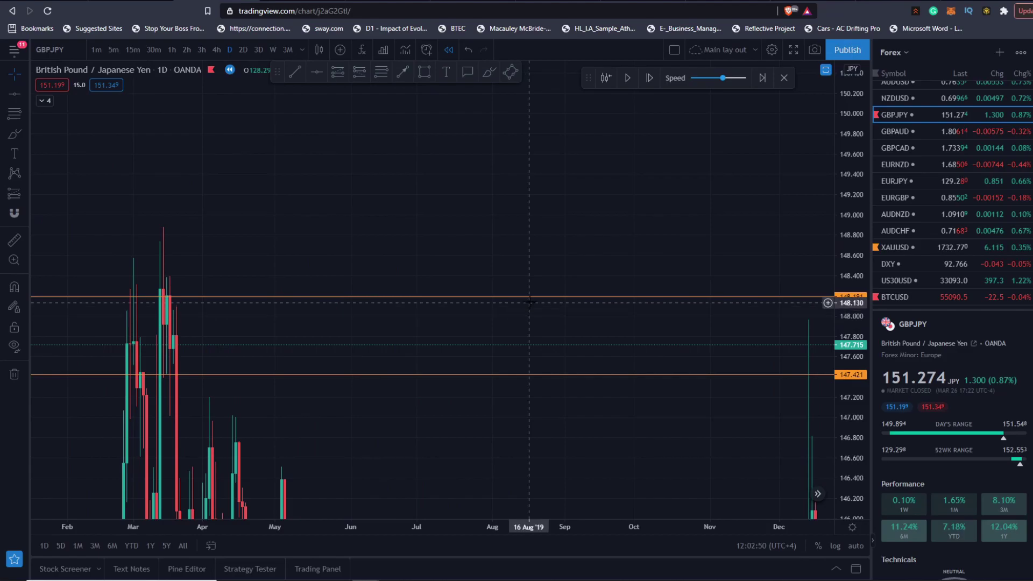
pyautogui.moveTo(545, 335); pyautogui.dragTo(223, 296)
pyautogui.moveTo(565, 315); pyautogui.dragTo(137, 300)
pyautogui.moveTo(608, 284); pyautogui.dragTo(179, 286)
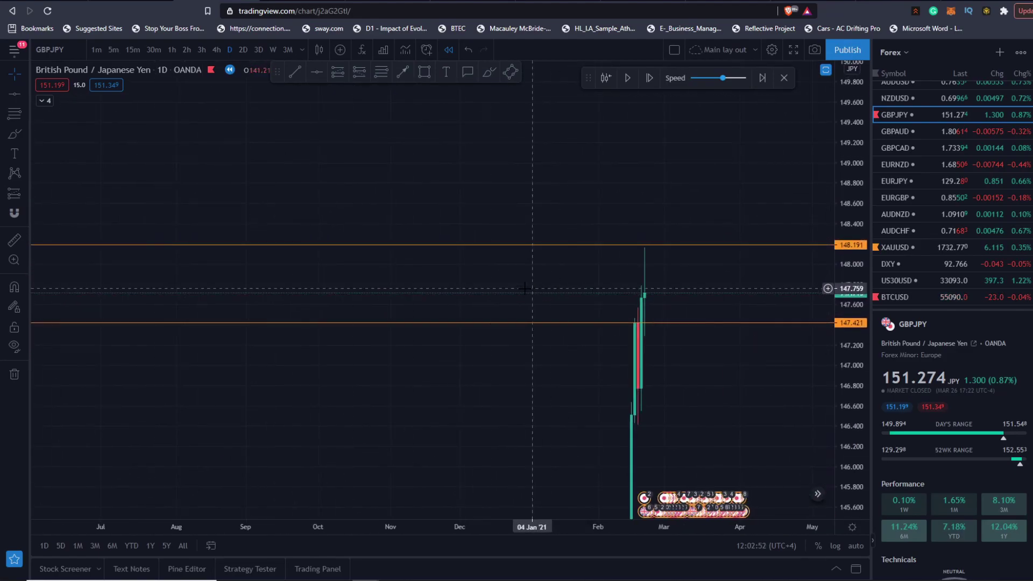
pyautogui.moveTo(530, 288); pyautogui.dragTo(413, 286)
pyautogui.scroll(5, 423, 279)
# - Show 4-hour candles and stretch the price scale to spread the levels apart
pyautogui.click(216, 50)
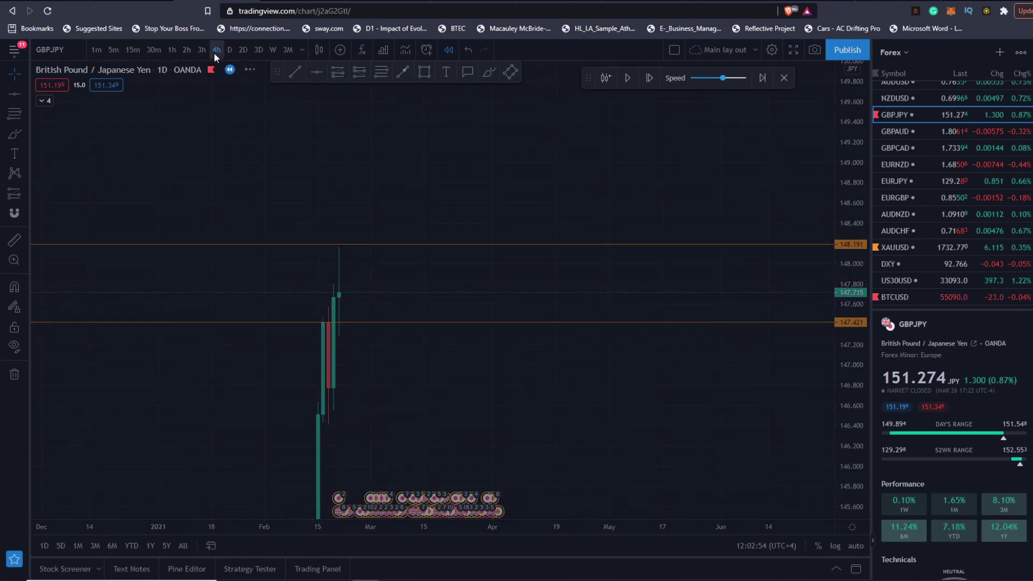
pyautogui.scroll(-3, 430, 332)
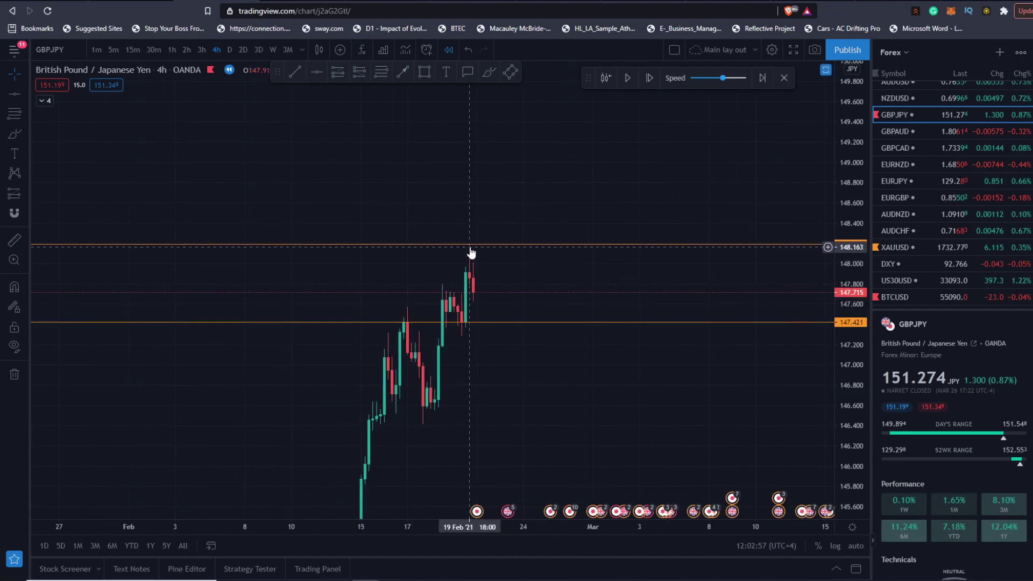
pyautogui.moveTo(848, 389); pyautogui.dragTo(700, 64)
pyautogui.scroll(4, 615, 272)
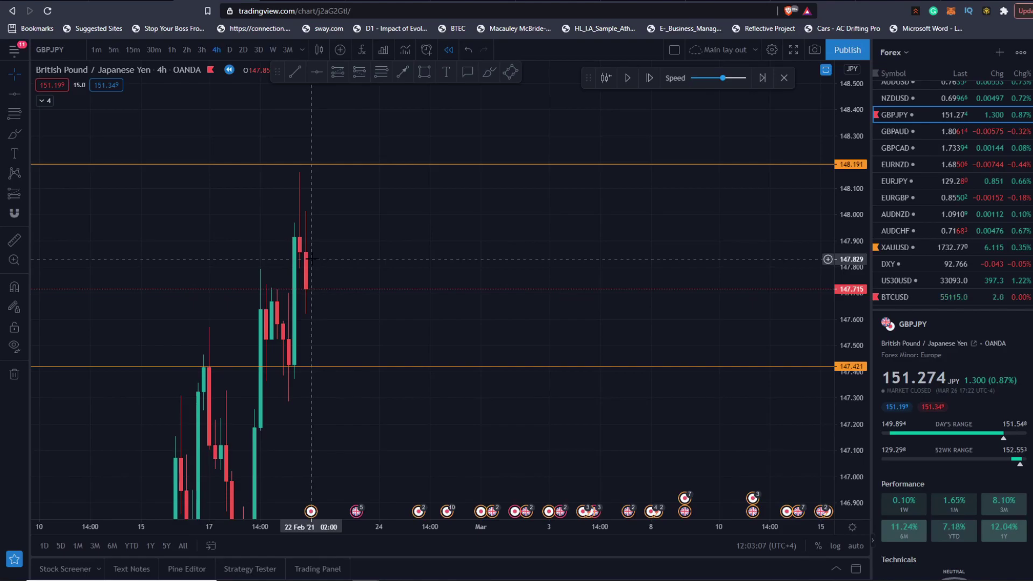
pyautogui.scroll(1, 320, 318)
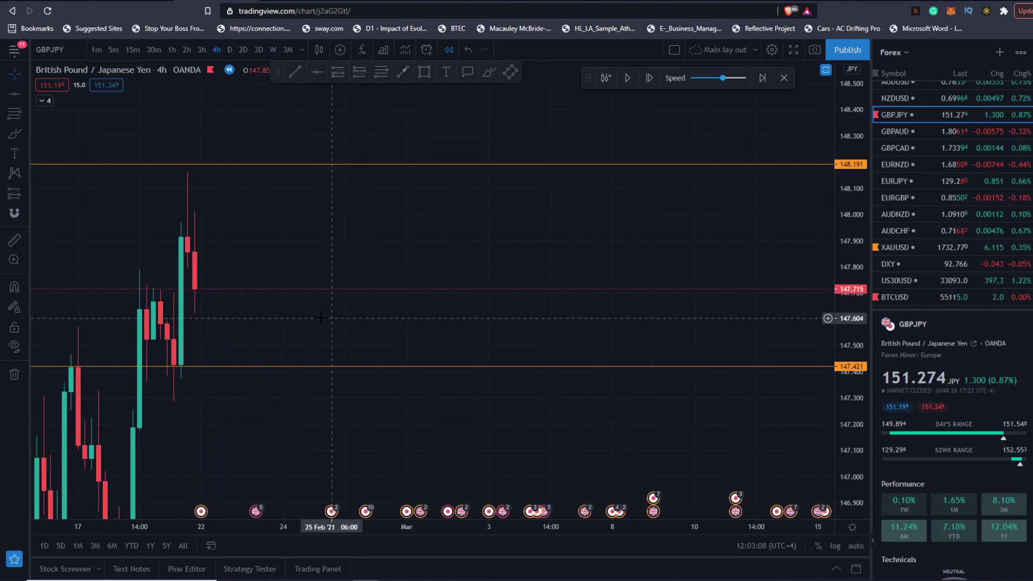
pyautogui.moveTo(321, 318); pyautogui.dragTo(477, 332)
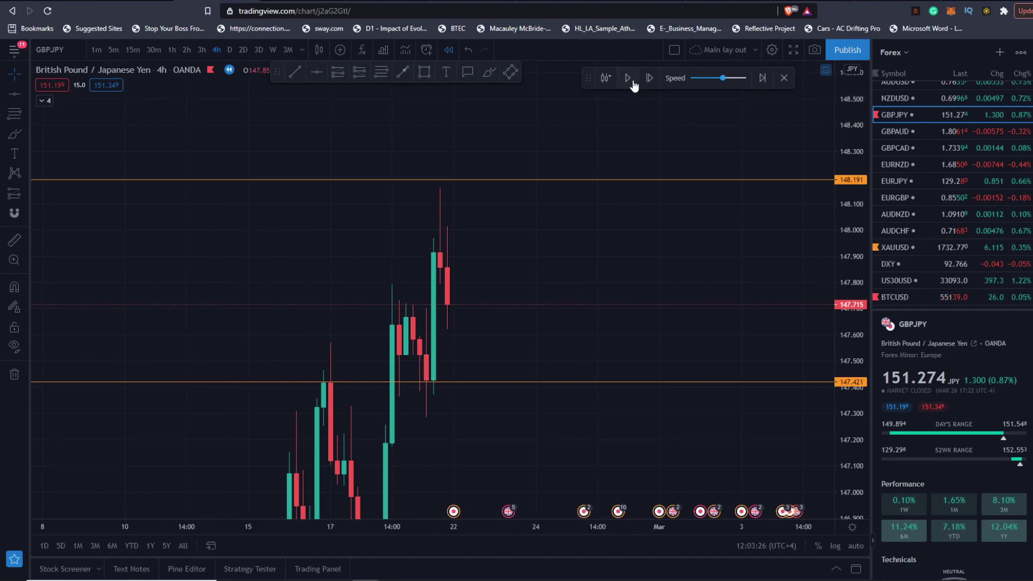
pyautogui.moveTo(572, 317); pyautogui.dragTo(561, 265)
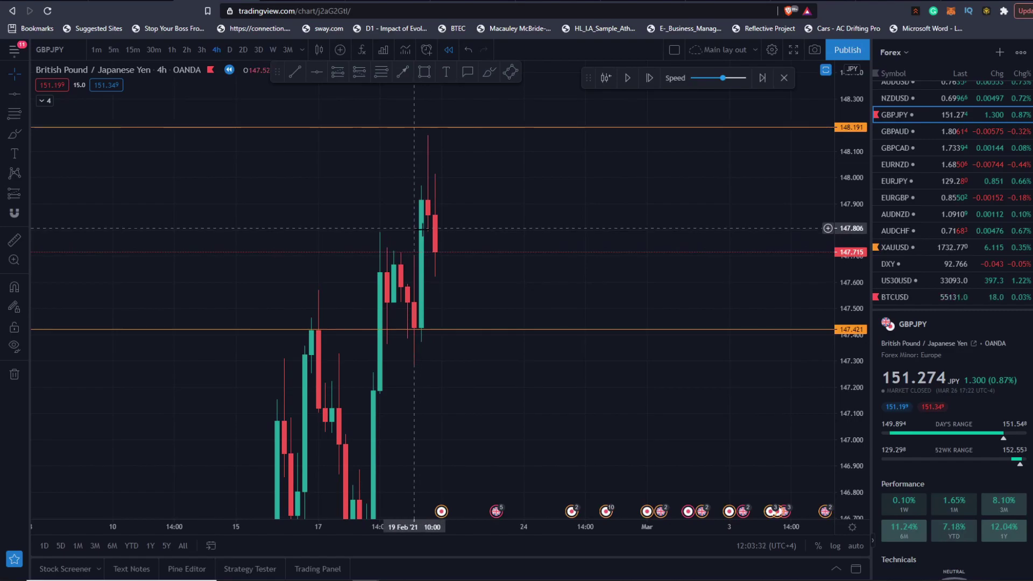
# - Replay a few 4-hour candles until price reaches 148.191, then pause at 148.102
pyautogui.click(628, 81)
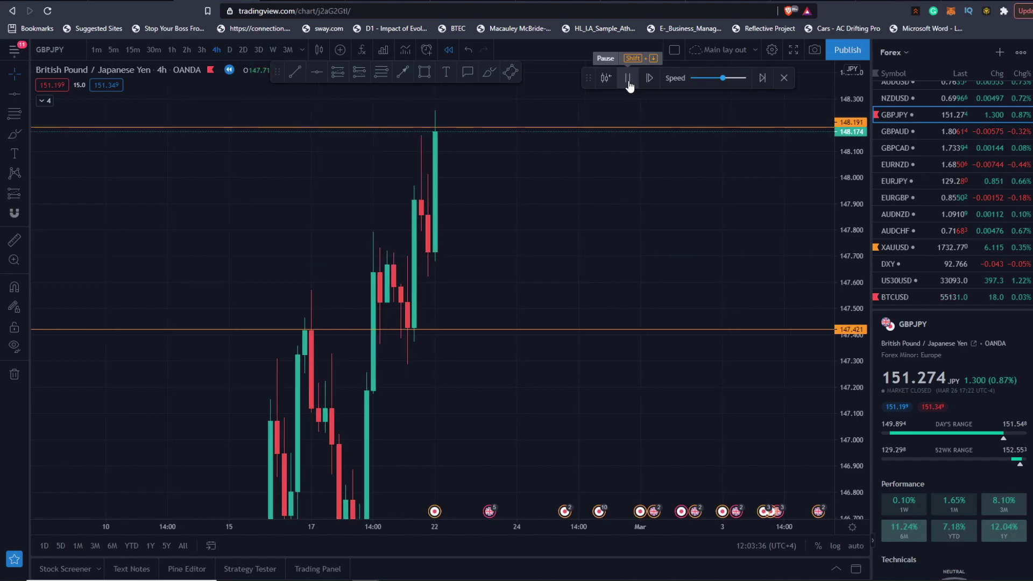
pyautogui.click(628, 81)
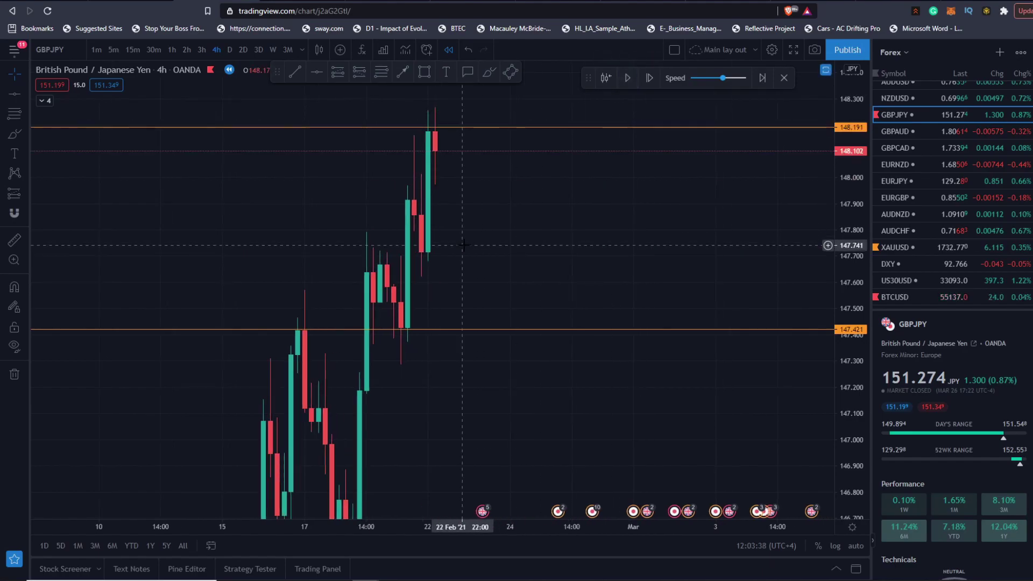
pyautogui.scroll(1, 464, 245)
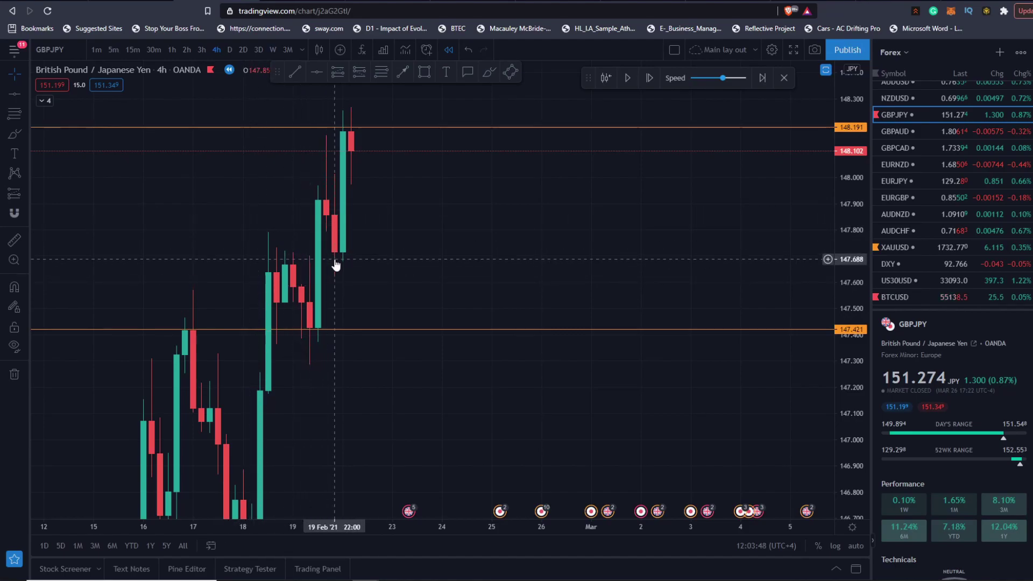
# - Switch to 1-hour candles and frame the 19 Feb bars with a stretched price scale
pyautogui.click(173, 50)
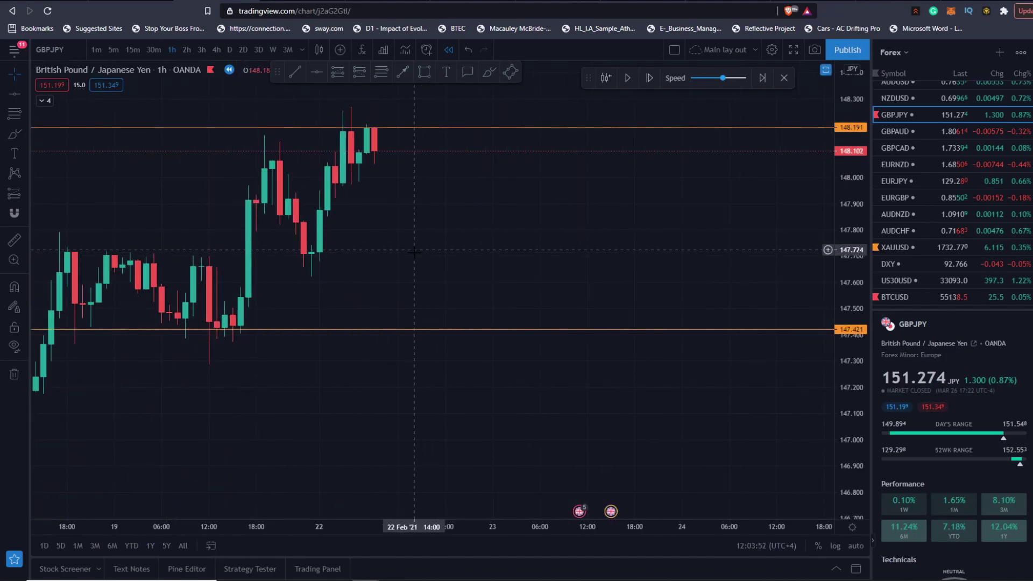
pyautogui.moveTo(289, 245); pyautogui.dragTo(452, 282)
pyautogui.moveTo(847, 332); pyautogui.dragTo(659, 27)
pyautogui.scroll(4, 480, 275)
pyautogui.moveTo(161, 283); pyautogui.dragTo(362, 362)
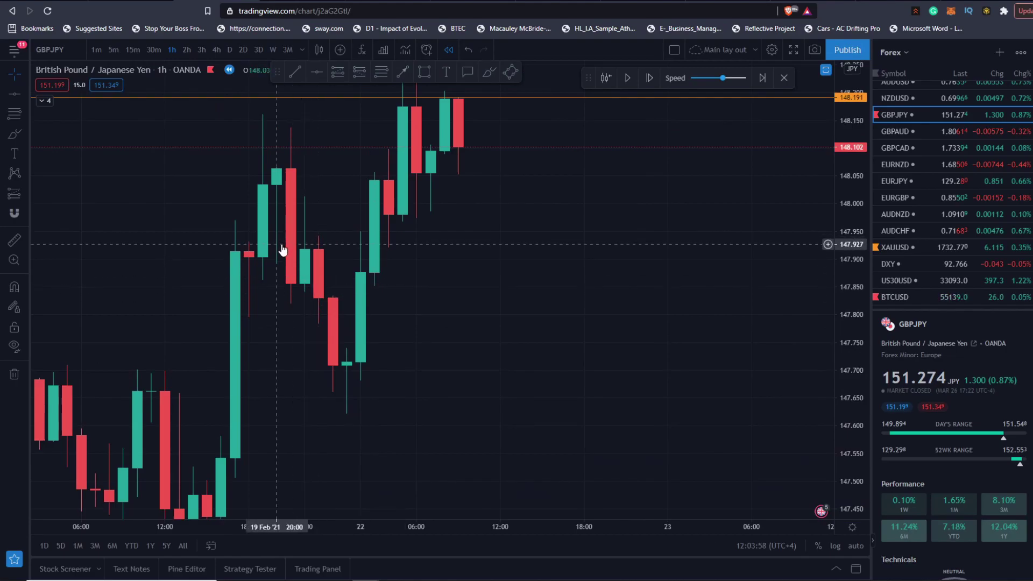
pyautogui.moveTo(506, 236); pyautogui.dragTo(516, 396)
pyautogui.scroll(-7, 520, 376)
pyautogui.scroll(4, 662, 276)
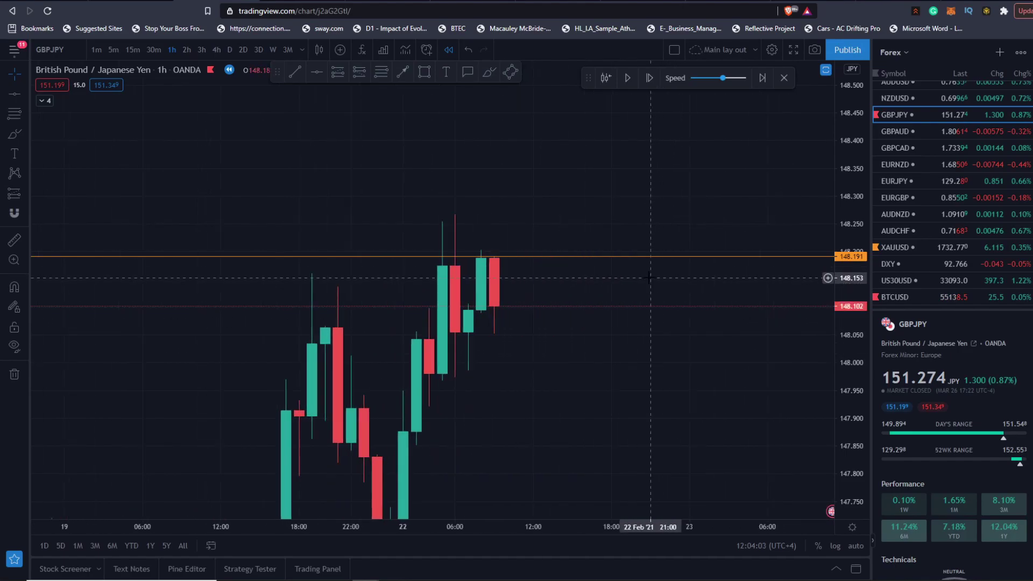
# - Replay a few more hourly bars as price stalls at 148.191 and drops to 147.676
pyautogui.click(628, 79)
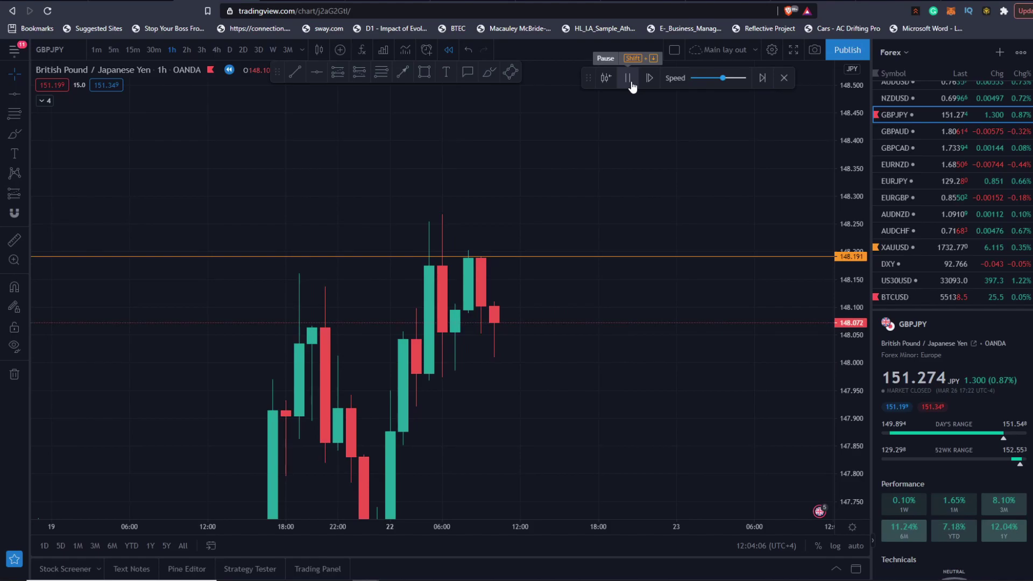
pyautogui.click(630, 82)
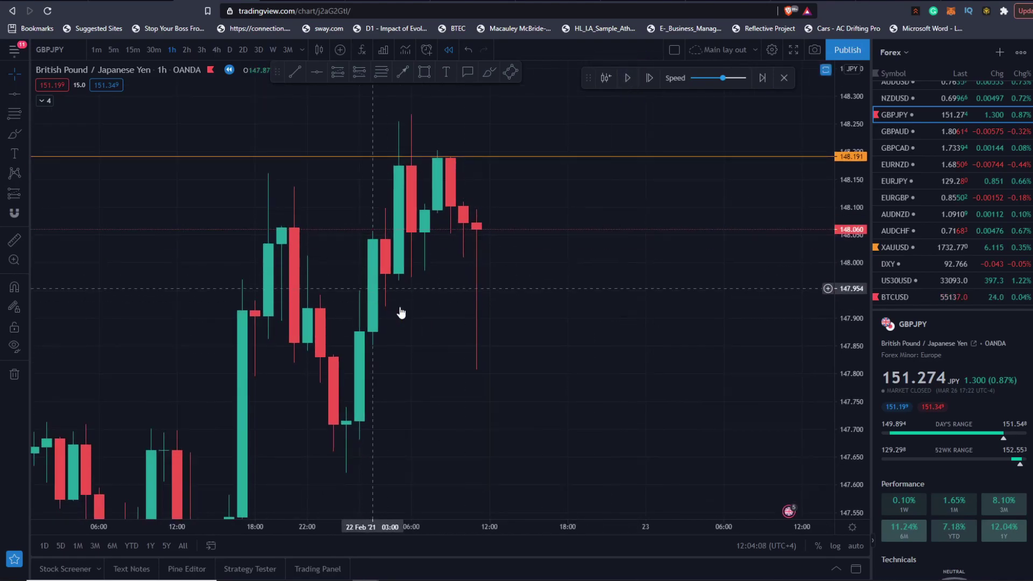
pyautogui.click(628, 79)
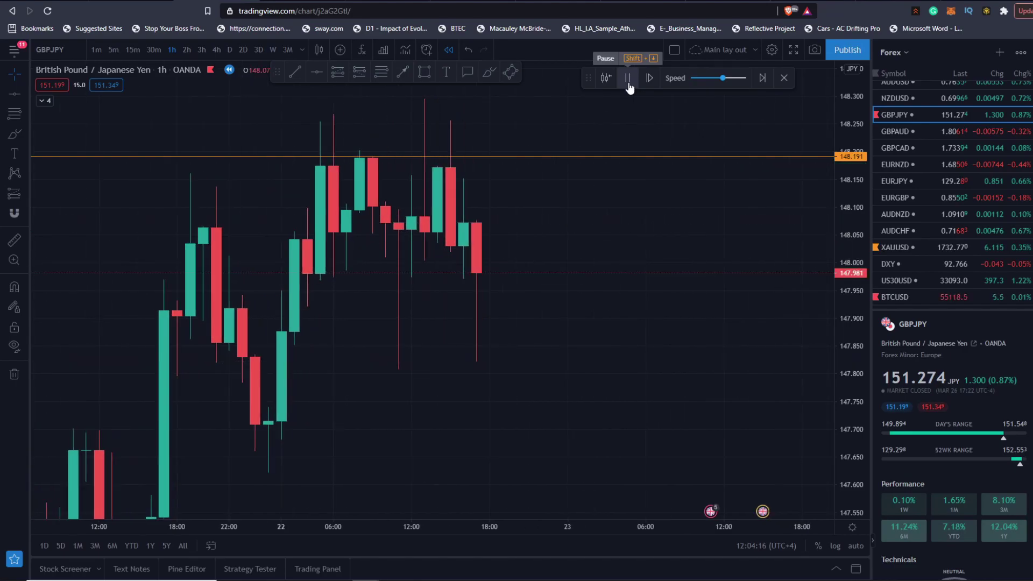
pyautogui.click(629, 85)
# - Reposition the chart and compress the price scale to reveal the 147.421 line
pyautogui.scroll(-5, 635, 320)
pyautogui.moveTo(646, 323); pyautogui.dragTo(655, 251)
pyautogui.moveTo(728, 245); pyautogui.dragTo(663, 328)
pyautogui.moveTo(677, 285); pyautogui.dragTo(666, 242)
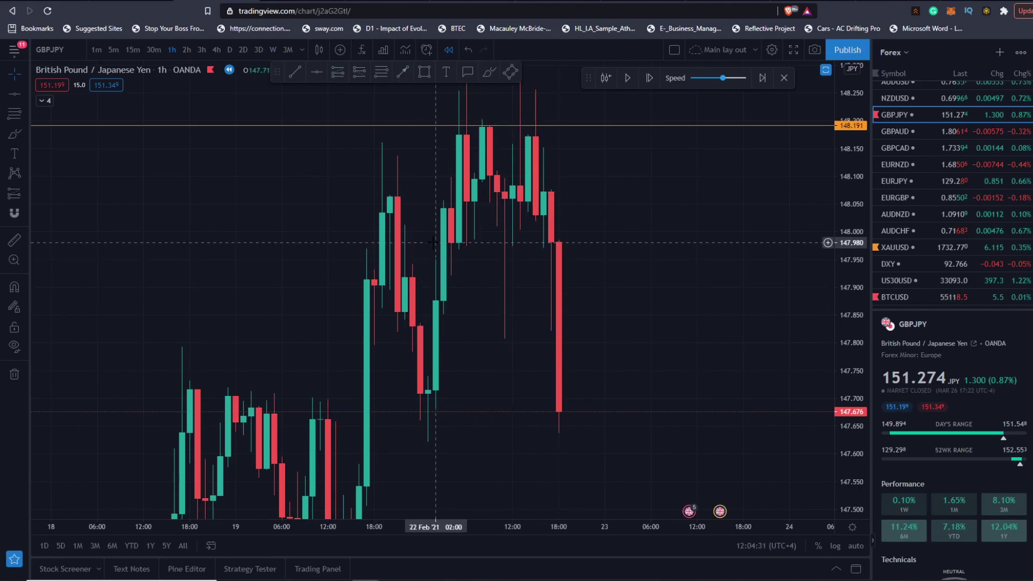
pyautogui.moveTo(692, 246); pyautogui.dragTo(650, 309)
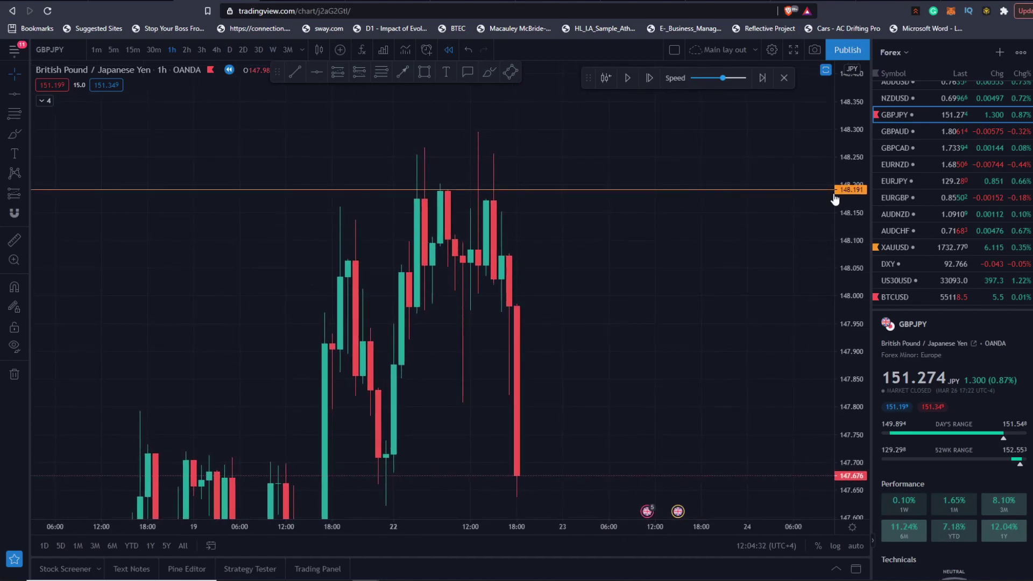
pyautogui.moveTo(834, 199); pyautogui.dragTo(831, 307)
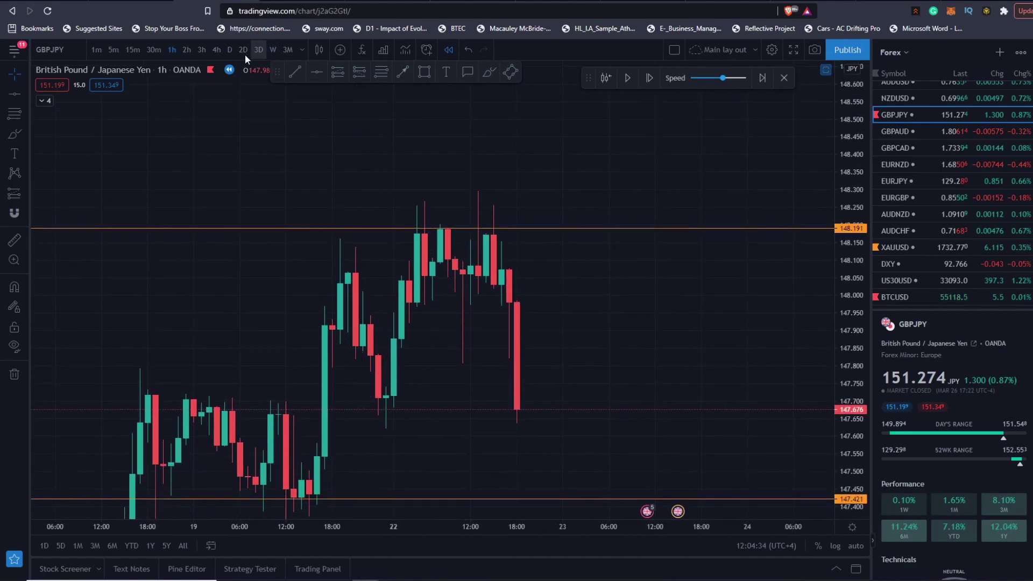
# - Switch to weekly candles and replay until the latest week reaches 148.417
pyautogui.click(271, 50)
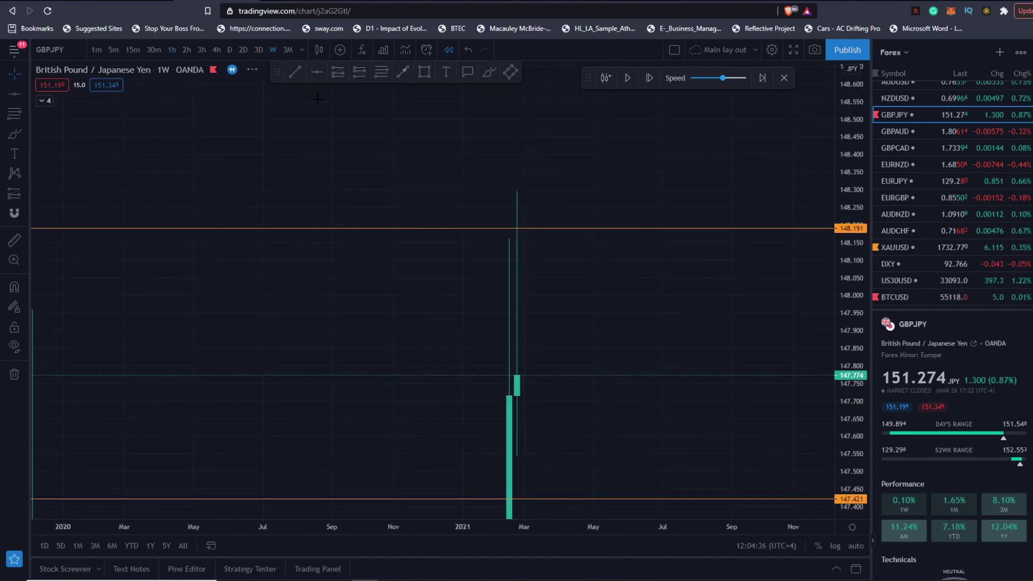
pyautogui.click(627, 78)
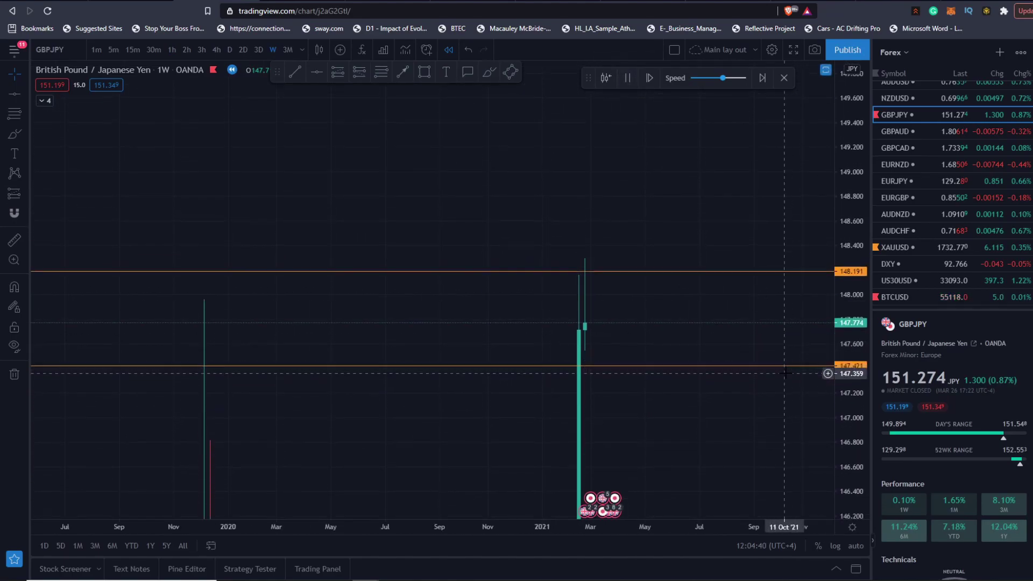
pyautogui.click(628, 80)
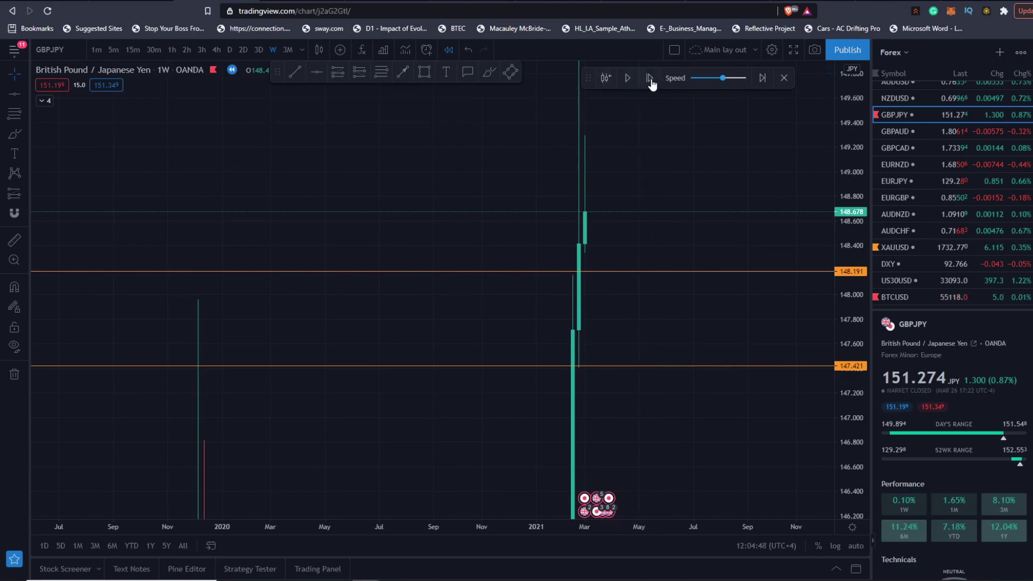
# - Pan through earlier weekly years, then bring the recent weekly bars back into view
pyautogui.click(584, 212)
pyautogui.moveTo(703, 261); pyautogui.dragTo(831, 258)
pyautogui.scroll(-4, 832, 215)
pyautogui.moveTo(818, 184); pyautogui.dragTo(783, 233)
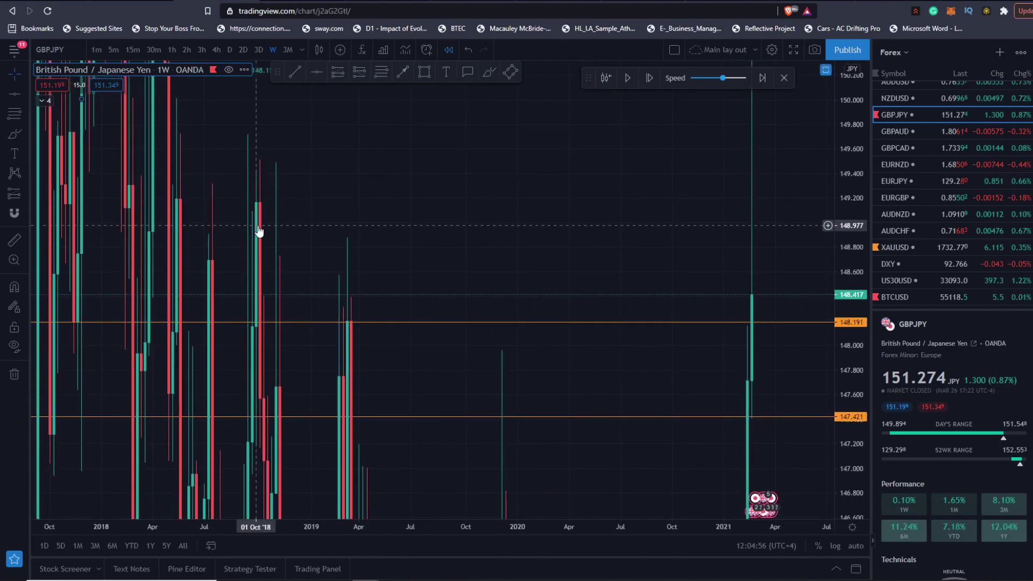
pyautogui.scroll(3, 339, 256)
pyautogui.moveTo(362, 266); pyautogui.dragTo(595, 315)
pyautogui.moveTo(620, 227); pyautogui.dragTo(505, 188)
pyautogui.moveTo(440, 208); pyautogui.dragTo(85, 369)
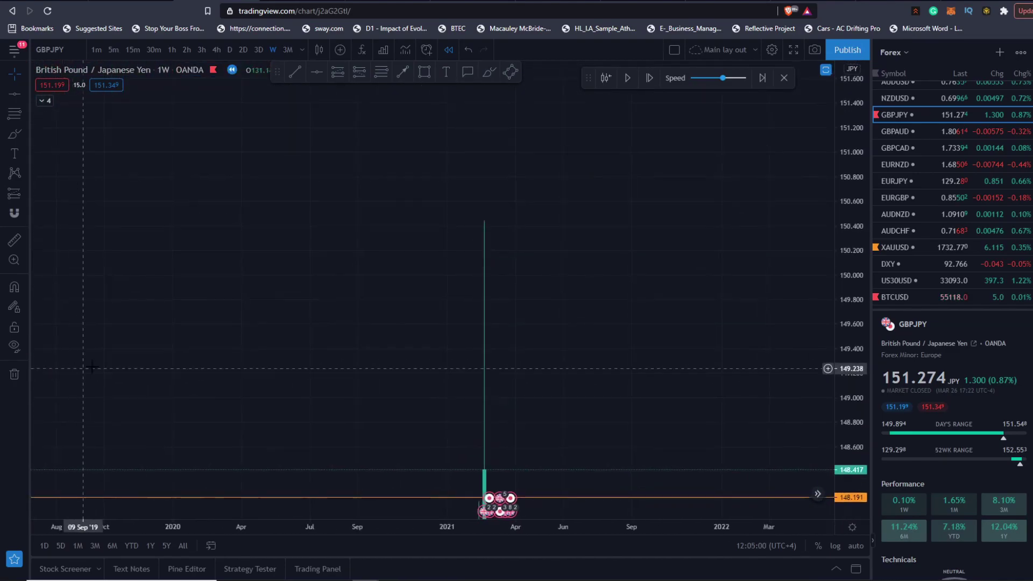
pyautogui.moveTo(520, 277); pyautogui.dragTo(514, 243)
# - Draw a horizontal level at 150.456 at the top of the latest weekly wick
pyautogui.click(19, 96)
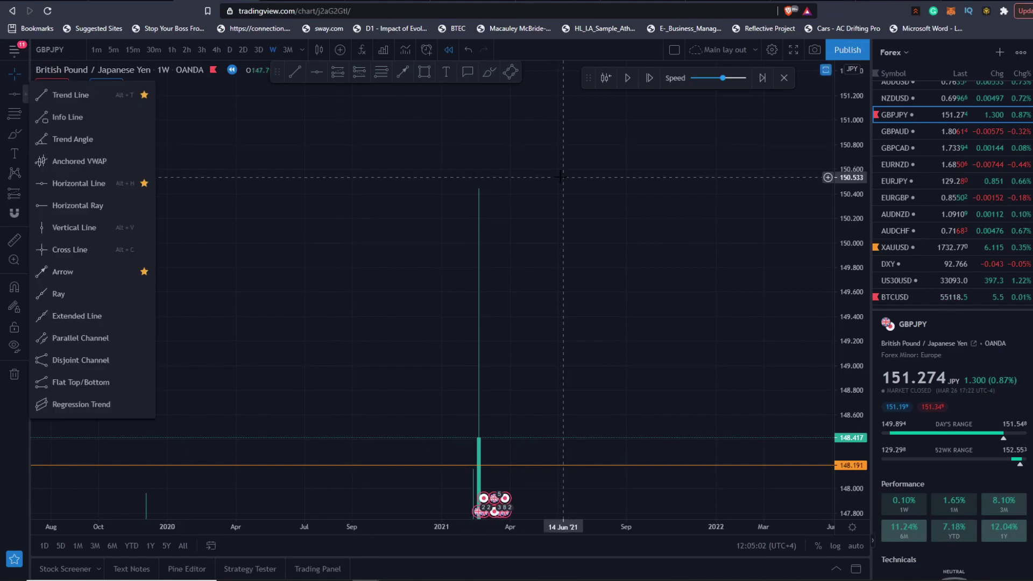
pyautogui.click(558, 188)
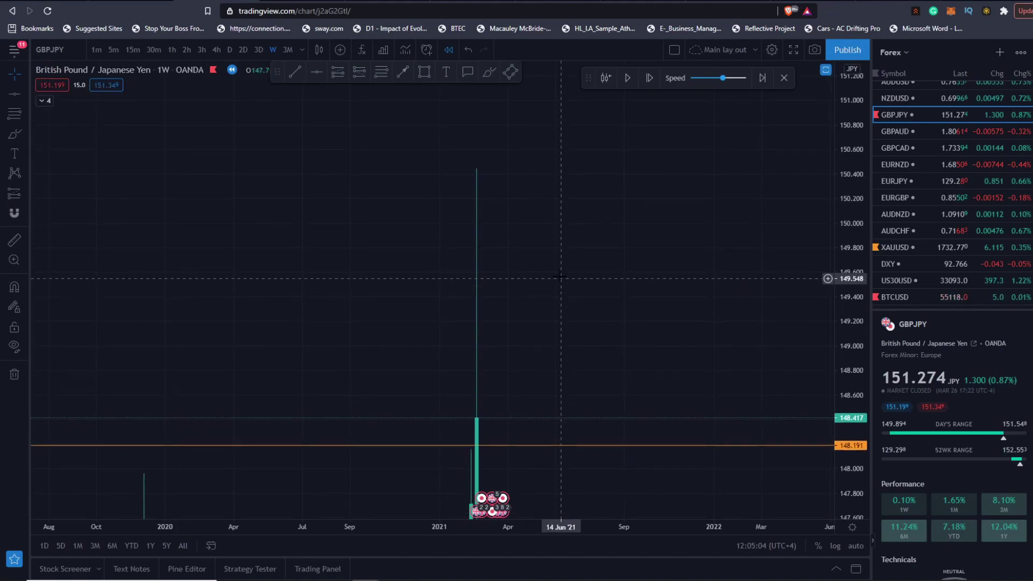
pyautogui.click(540, 166)
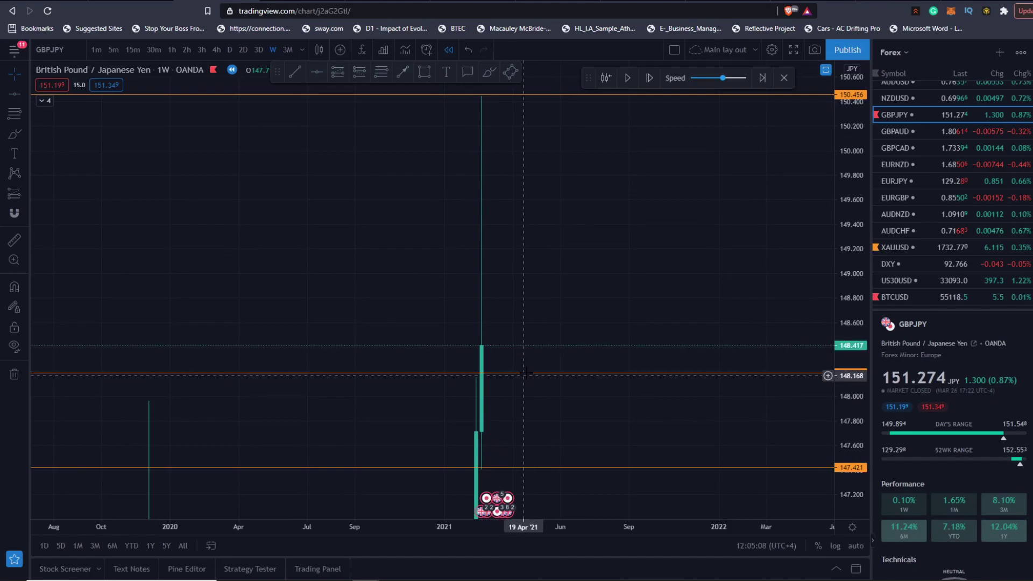
# - Delete the old 148.191 and 147.421 horizontal lines
pyautogui.press('Delete')
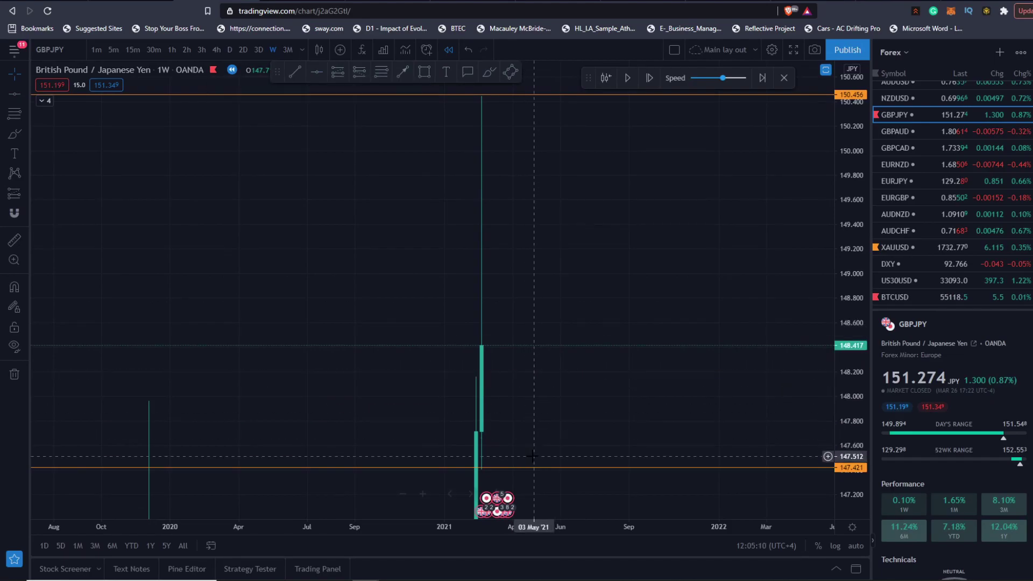
pyautogui.click(535, 468)
pyautogui.press('Delete')
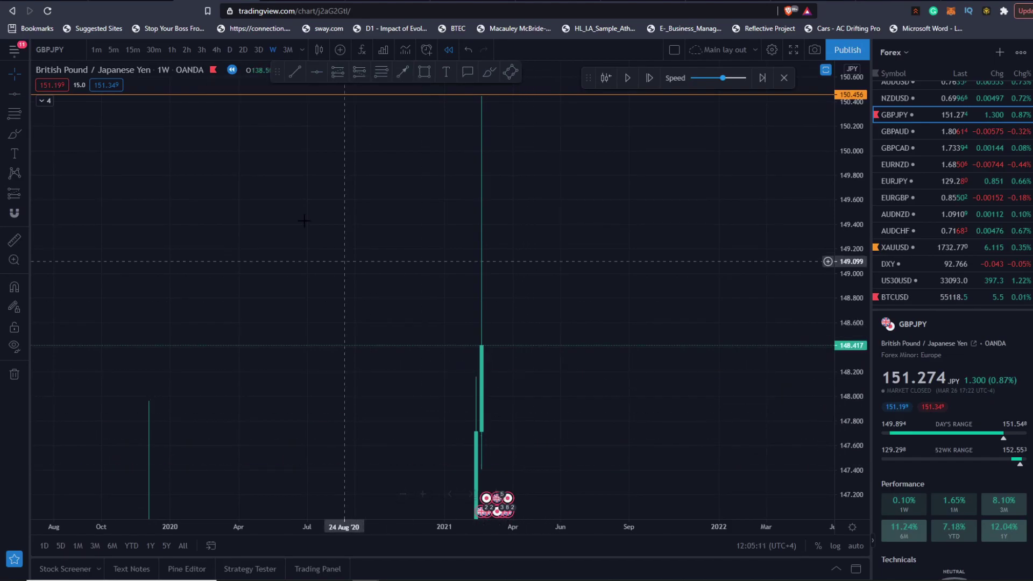
# - Switch GBPJPY to daily candles, zoom in, and bring up the exit-replay confirmation
pyautogui.click(230, 50)
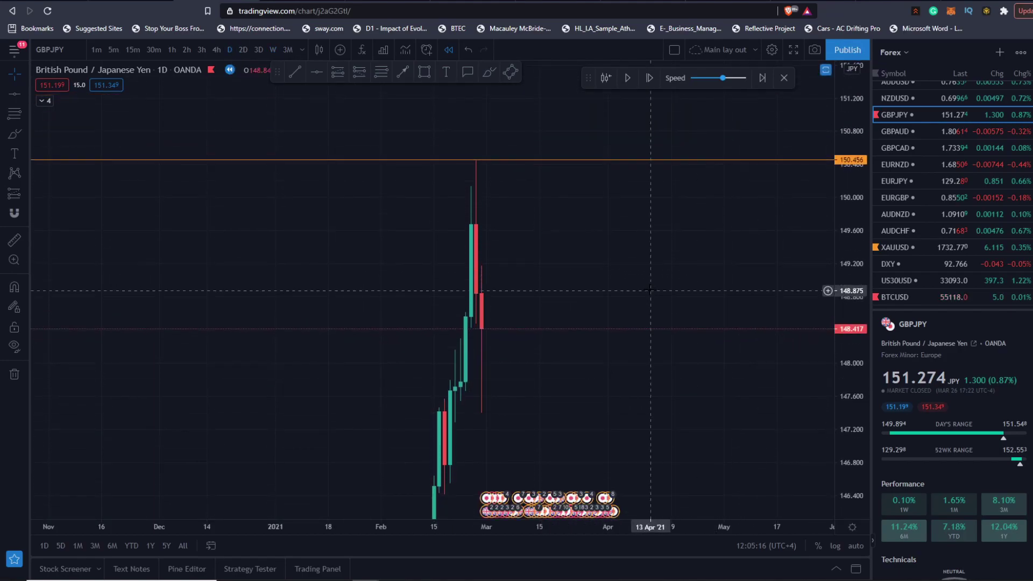
pyautogui.scroll(2, 592, 286)
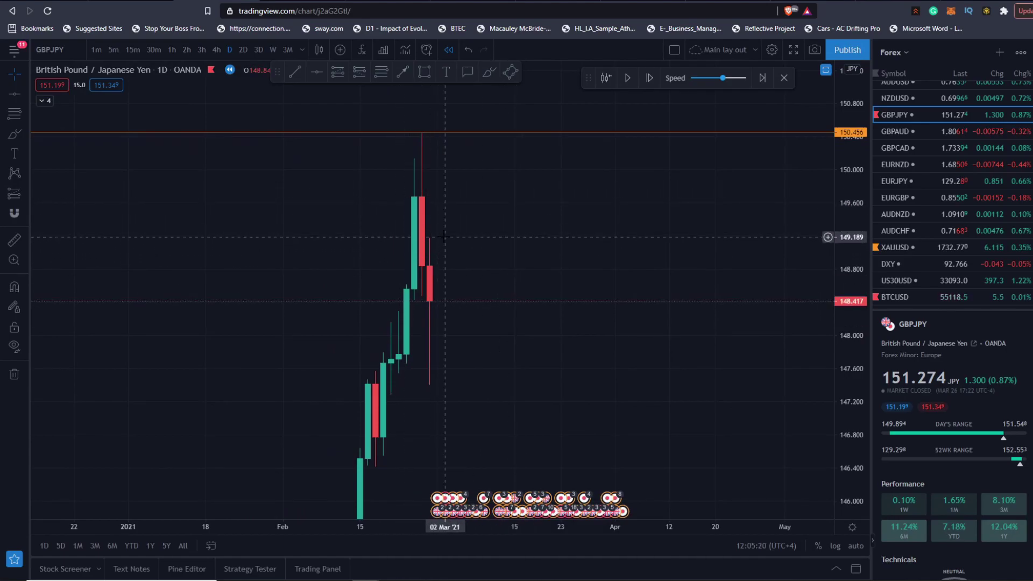
pyautogui.click(448, 49)
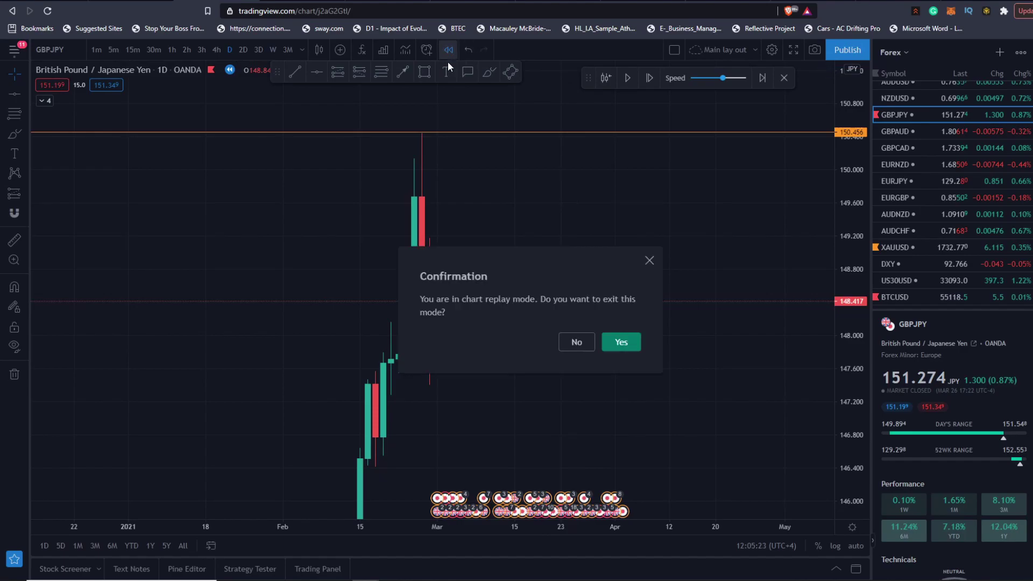
# - Dismiss the exit prompt and set a new replay start at the 26 Feb candle
pyautogui.click(649, 261)
pyautogui.click(606, 78)
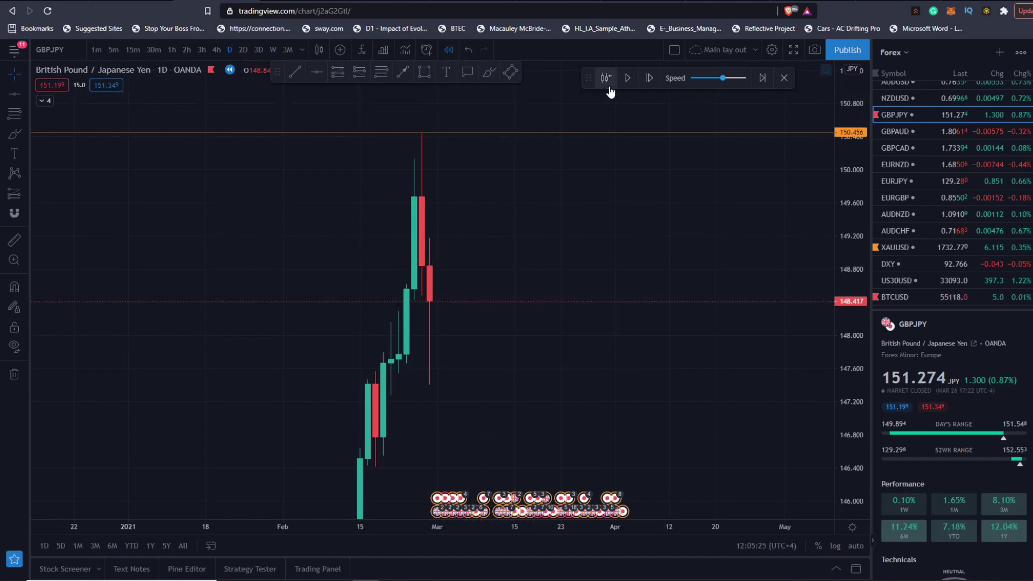
pyautogui.click(429, 216)
pyautogui.scroll(4, 523, 367)
pyautogui.moveTo(570, 311); pyautogui.dragTo(382, 274)
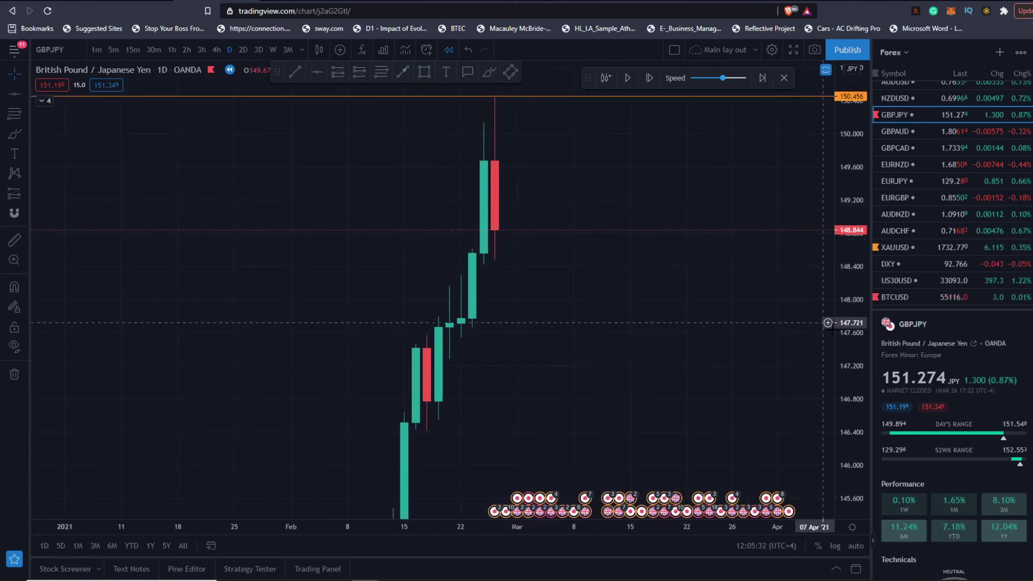
# - Replay one more daily candle and rescale the price axis to show the 150.456 level
pyautogui.moveTo(850, 325); pyautogui.dragTo(849, 202)
pyautogui.moveTo(603, 178); pyautogui.dragTo(586, 343)
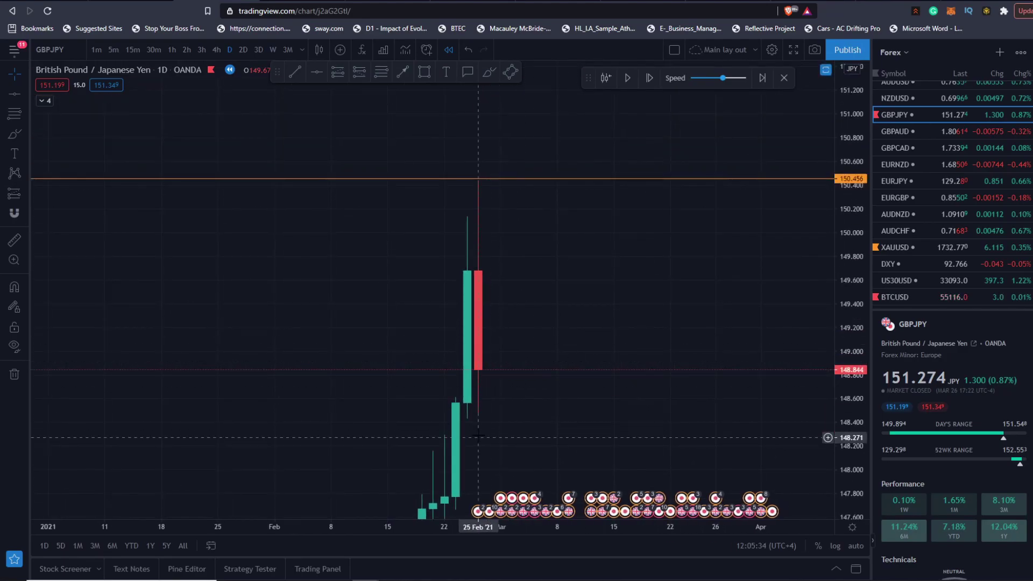
pyautogui.moveTo(506, 414); pyautogui.dragTo(490, 272)
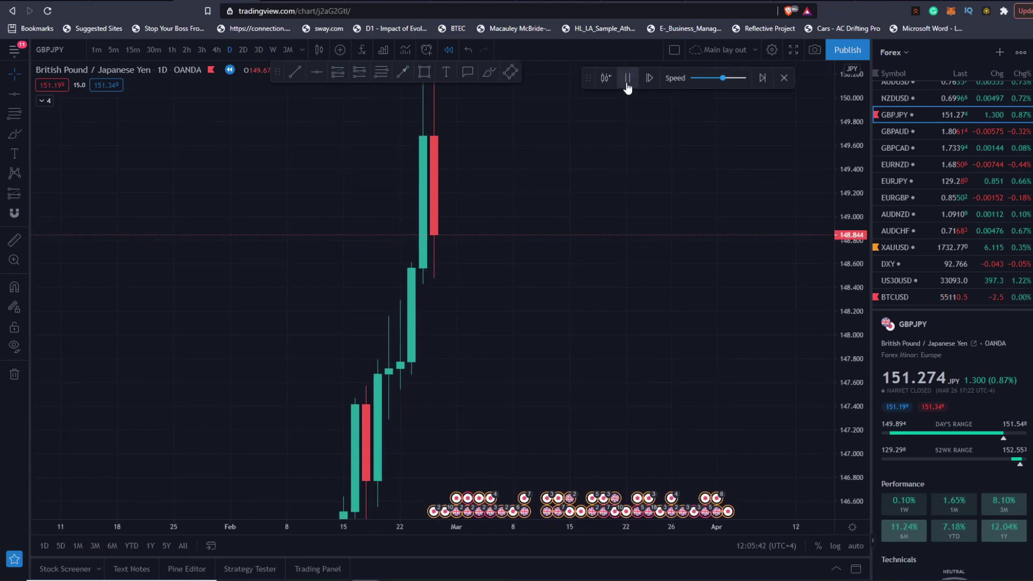
pyautogui.click(627, 81)
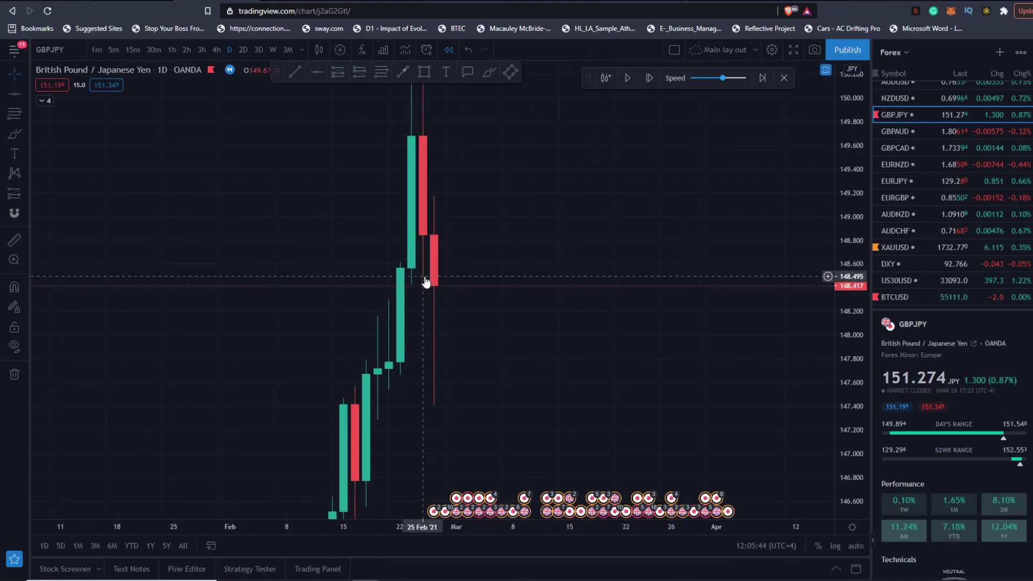
pyautogui.moveTo(566, 357); pyautogui.dragTo(647, 334)
pyautogui.scroll(-2, 547, 289)
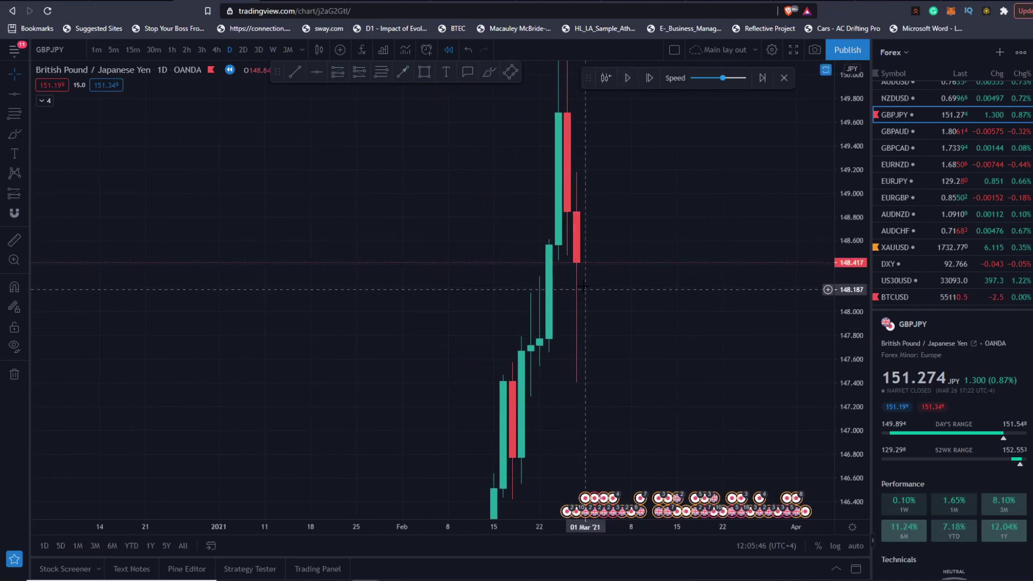
pyautogui.scroll(2, 565, 281)
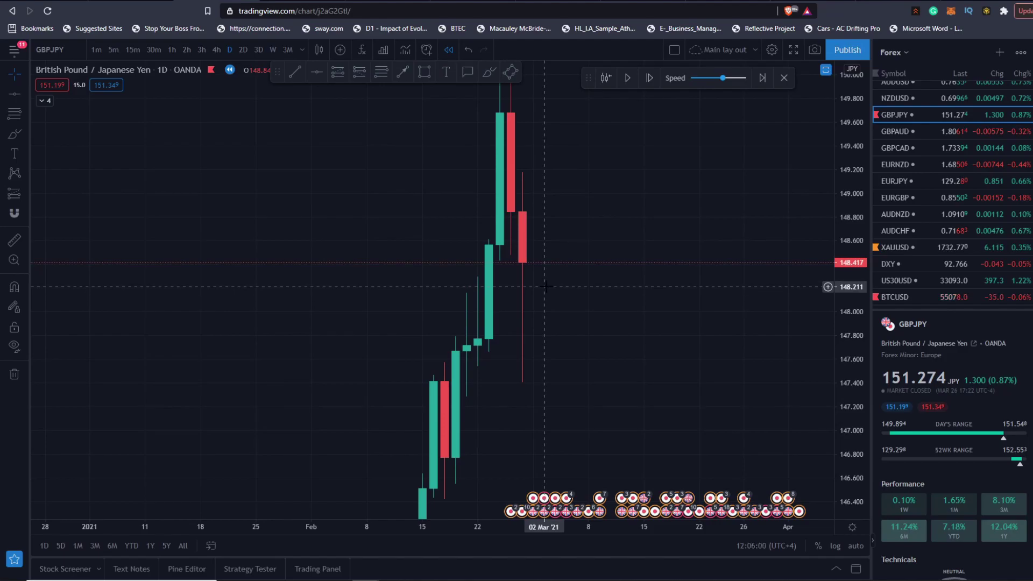
pyautogui.moveTo(842, 176); pyautogui.dragTo(824, 269)
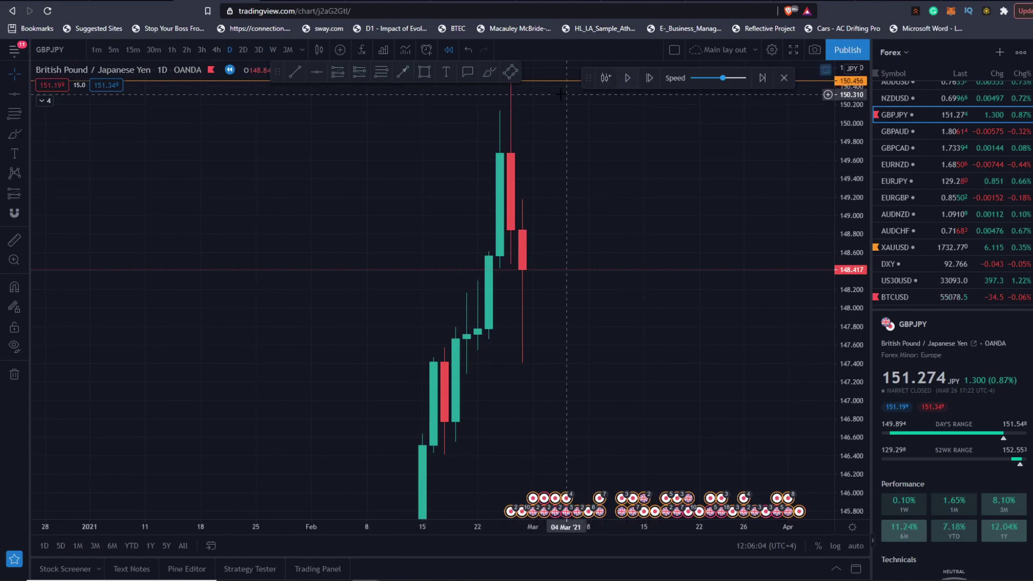
# - Restart the replay from the late-February bar and recentre the chart
pyautogui.click(522, 193)
pyautogui.moveTo(543, 214); pyautogui.dragTo(685, 215)
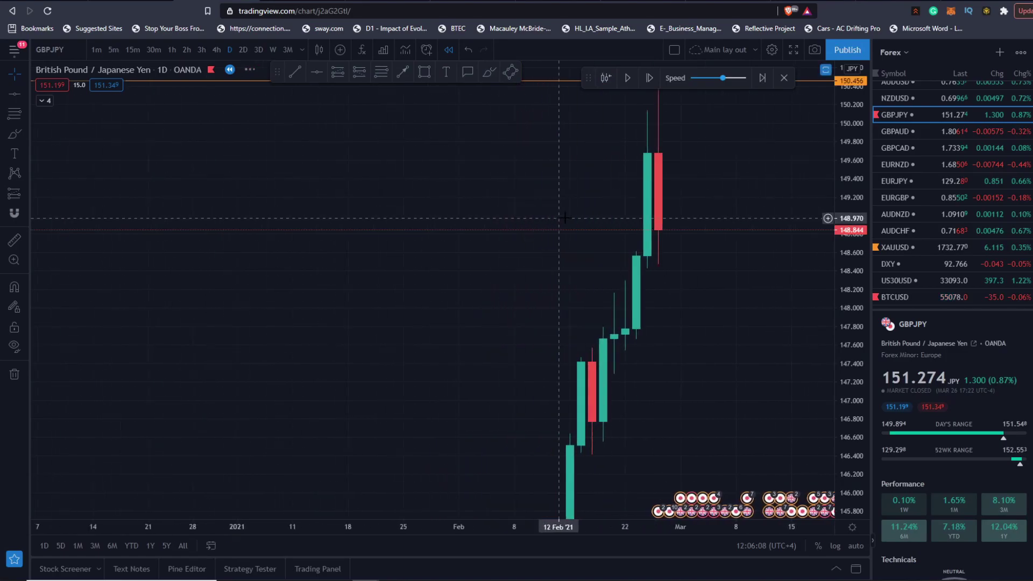
pyautogui.scroll(2, 592, 218)
pyautogui.moveTo(618, 210); pyautogui.dragTo(512, 231)
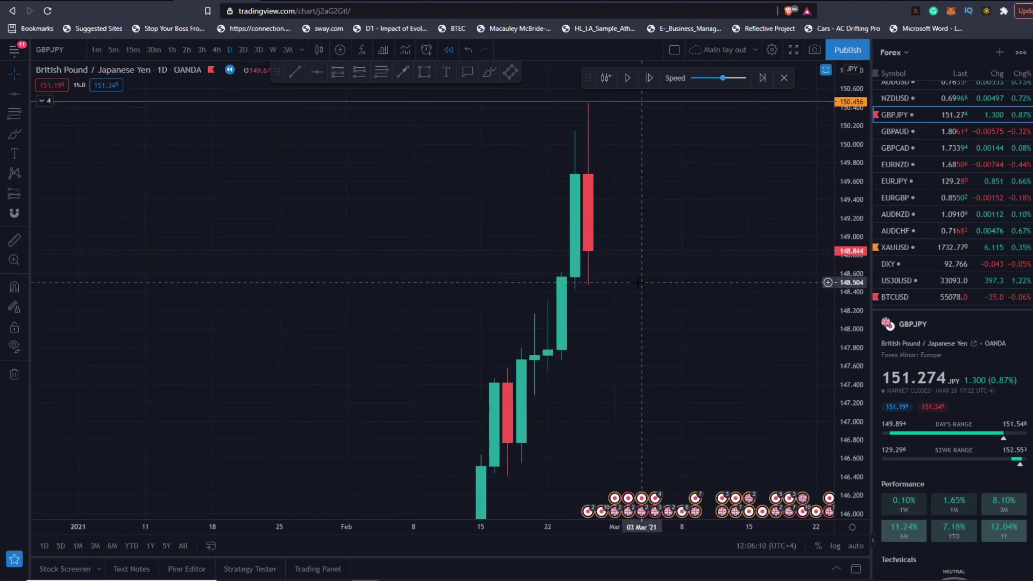
pyautogui.moveTo(632, 279); pyautogui.dragTo(576, 293)
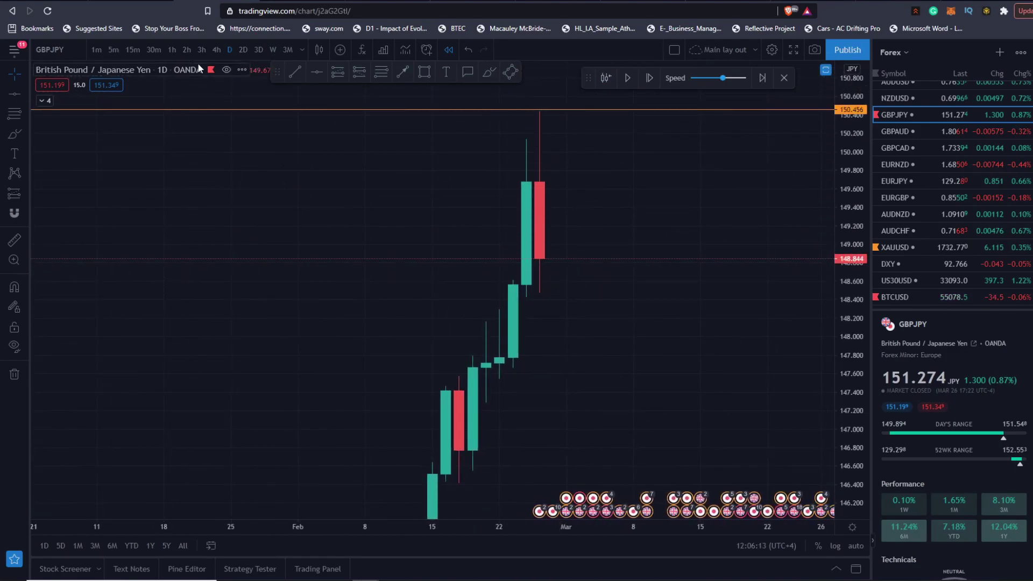
# - Check the 4-hour view, then draw a horizontal line at 148.477 on daily candles
pyautogui.click(216, 50)
pyautogui.scroll(-4, 700, 370)
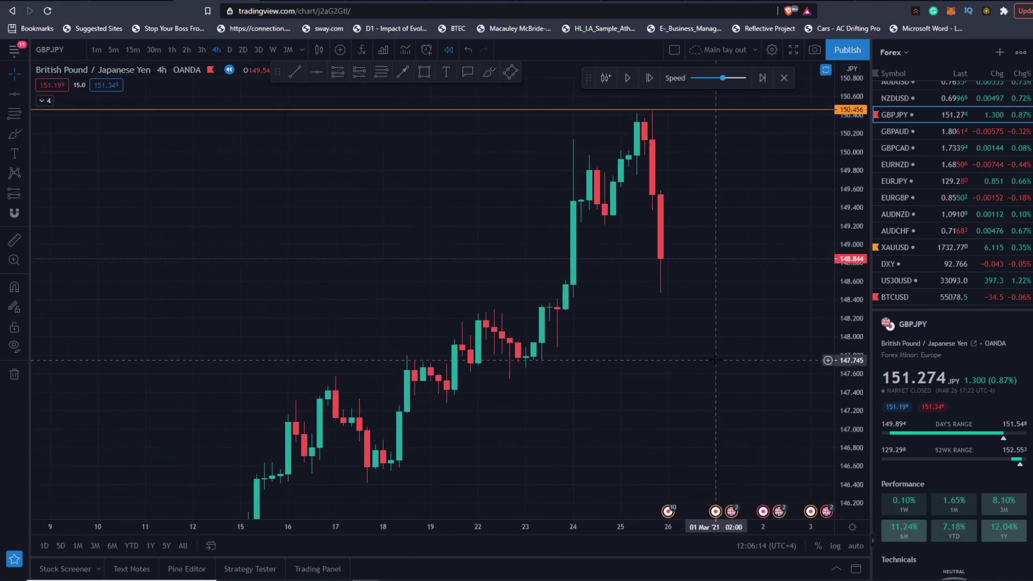
pyautogui.moveTo(708, 359); pyautogui.dragTo(668, 380)
pyautogui.moveTo(837, 355); pyautogui.dragTo(837, 230)
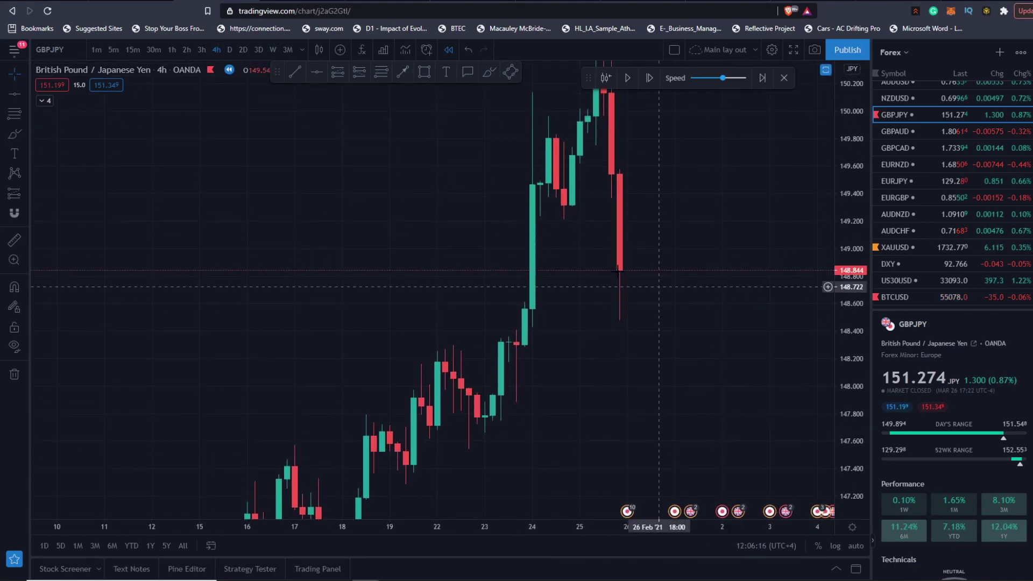
pyautogui.click(228, 52)
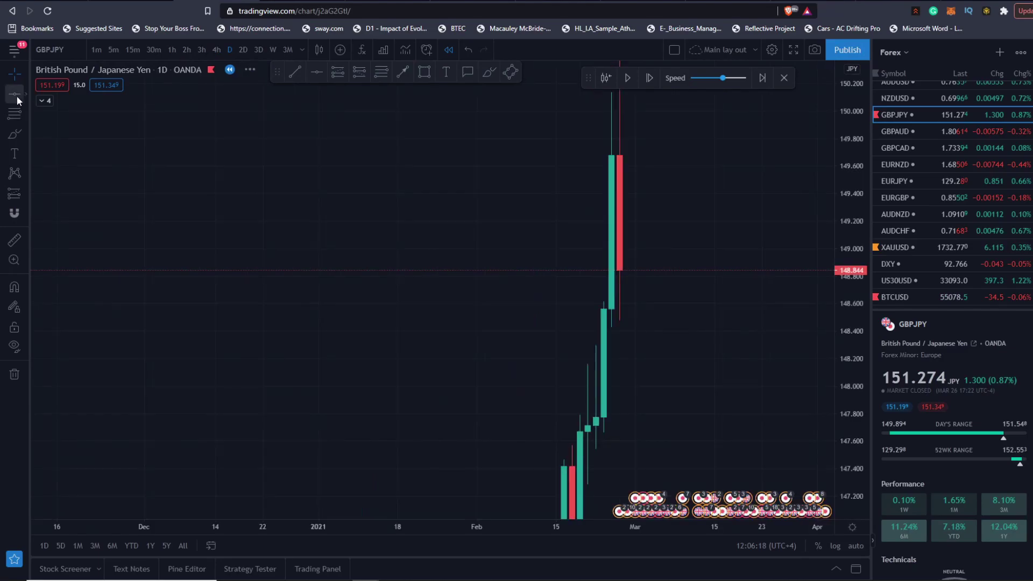
pyautogui.click(686, 321)
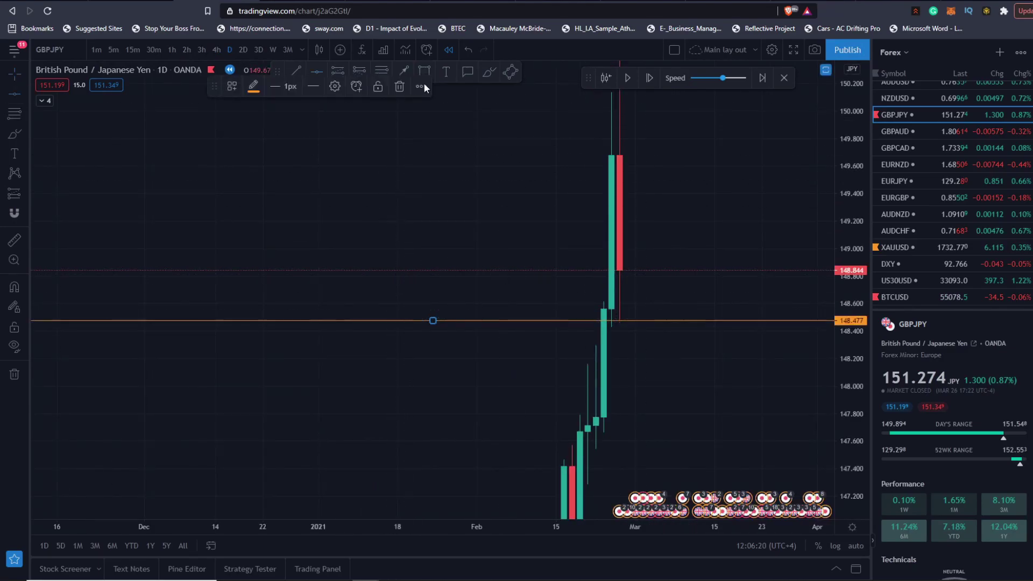
# - Return to 4-hour candles, pause the replay at 148.570, and frame the 150.456 line
pyautogui.click(216, 49)
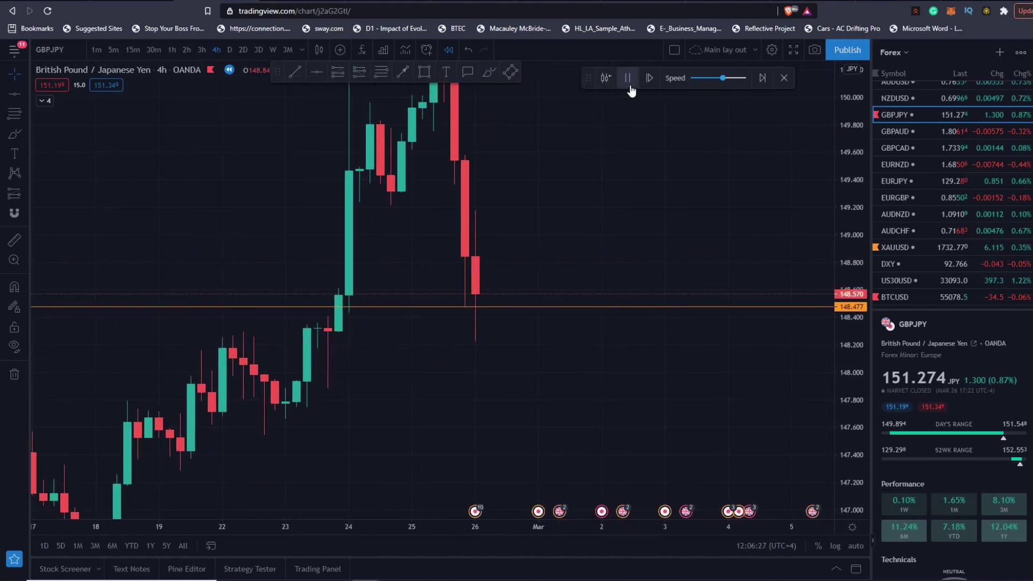
pyautogui.click(631, 86)
pyautogui.scroll(-5, 718, 329)
pyautogui.moveTo(719, 329); pyautogui.dragTo(598, 336)
pyautogui.scroll(8, 560, 325)
pyautogui.moveTo(360, 171); pyautogui.dragTo(567, 331)
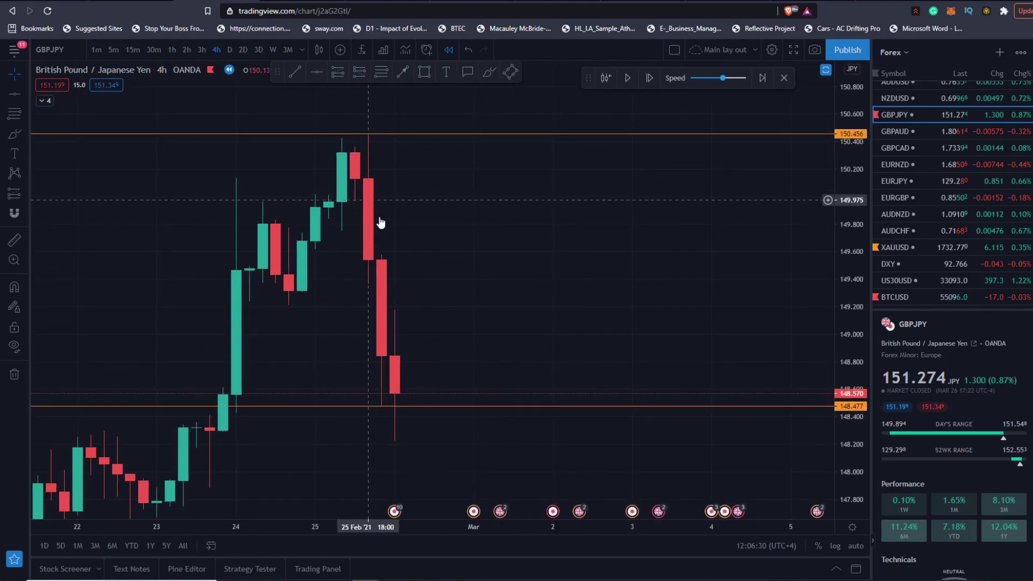
pyautogui.scroll(-7, 616, 363)
pyautogui.moveTo(675, 379); pyautogui.dragTo(630, 299)
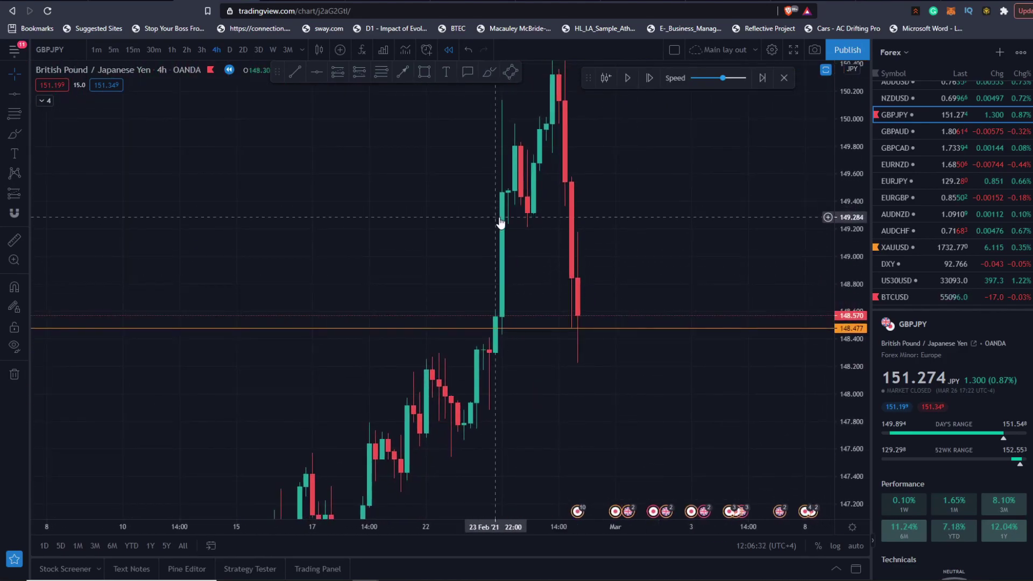
pyautogui.moveTo(650, 217); pyautogui.dragTo(638, 325)
pyautogui.scroll(2, 623, 344)
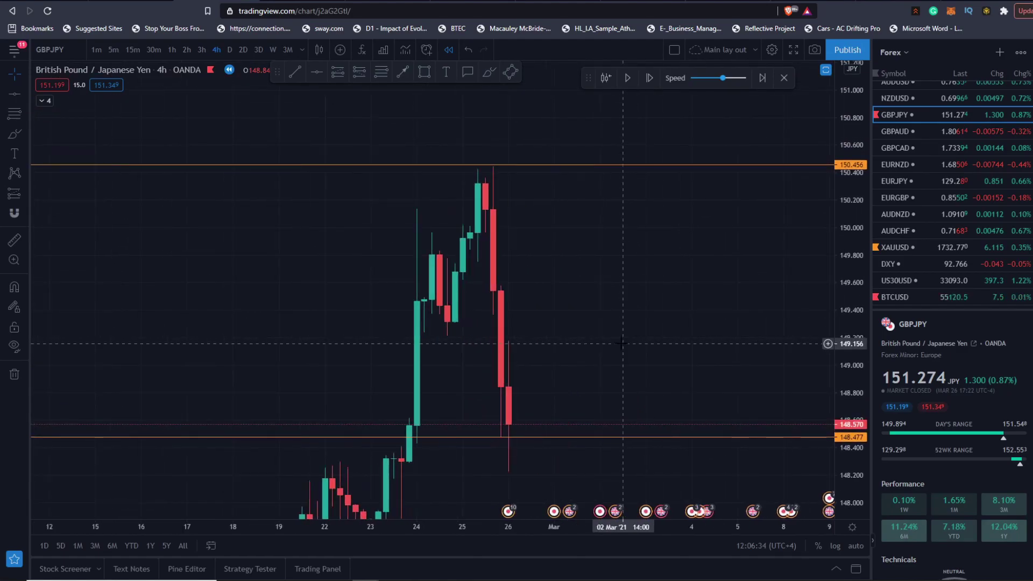
pyautogui.click(14, 94)
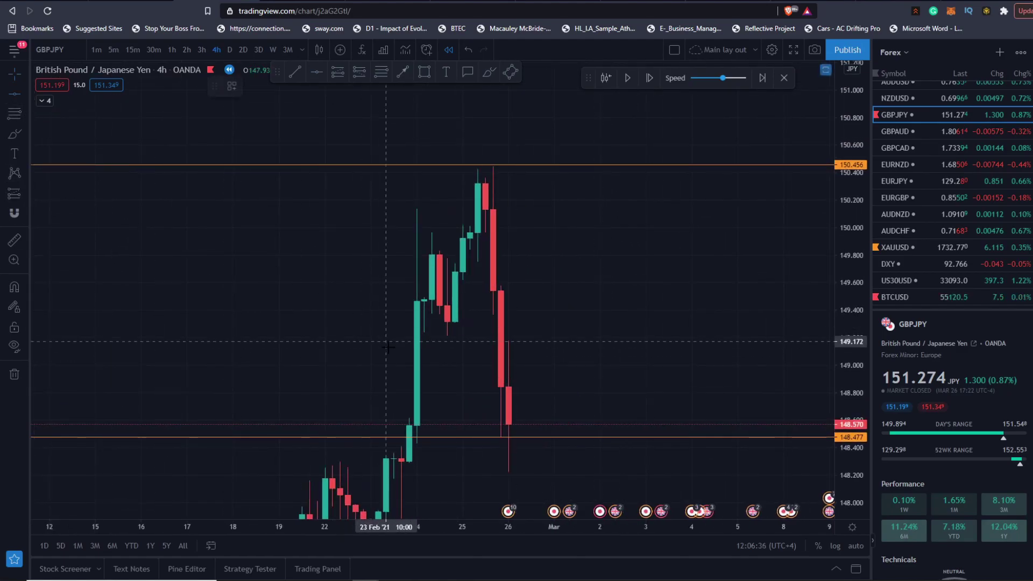
# - Place a horizontal level at 149.300 on the GBPJPY 4-hour chart
pyautogui.click(379, 324)
pyautogui.moveTo(680, 397); pyautogui.dragTo(661, 351)
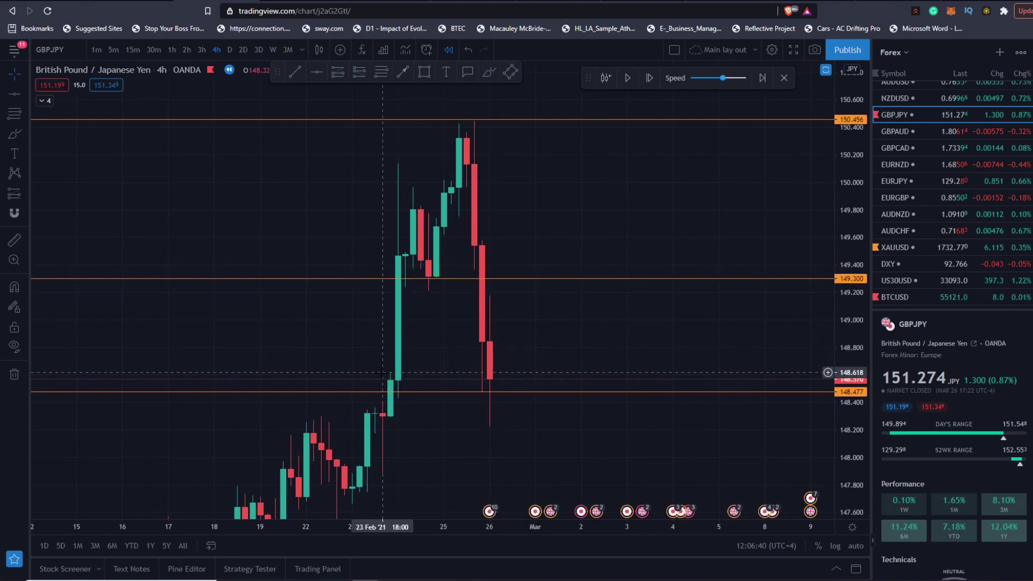
pyautogui.moveTo(599, 340); pyautogui.dragTo(601, 300)
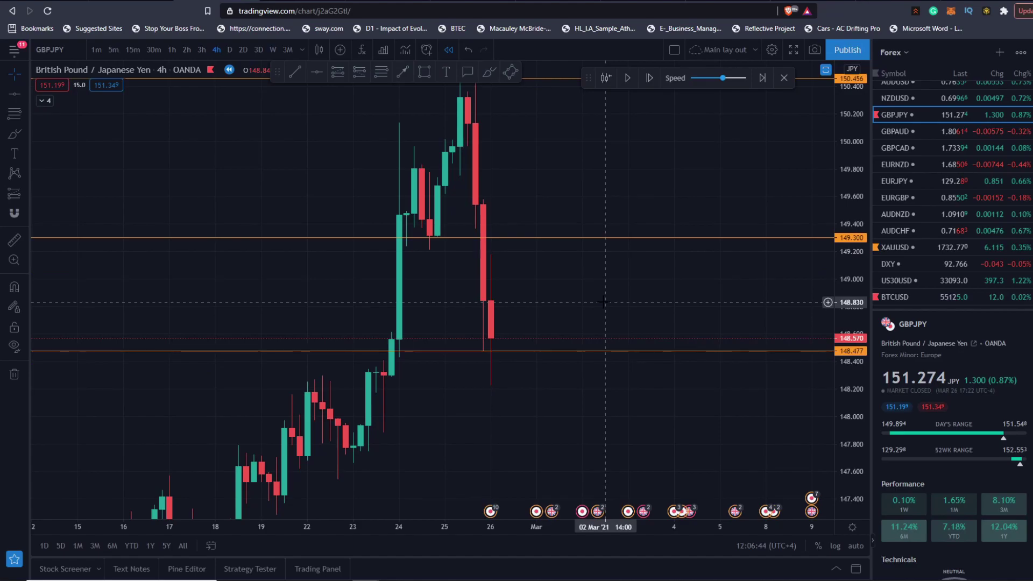
# - Review the peak candles with a stretched price scale, then load the BTCUSD chart
pyautogui.moveTo(536, 181); pyautogui.dragTo(518, 233)
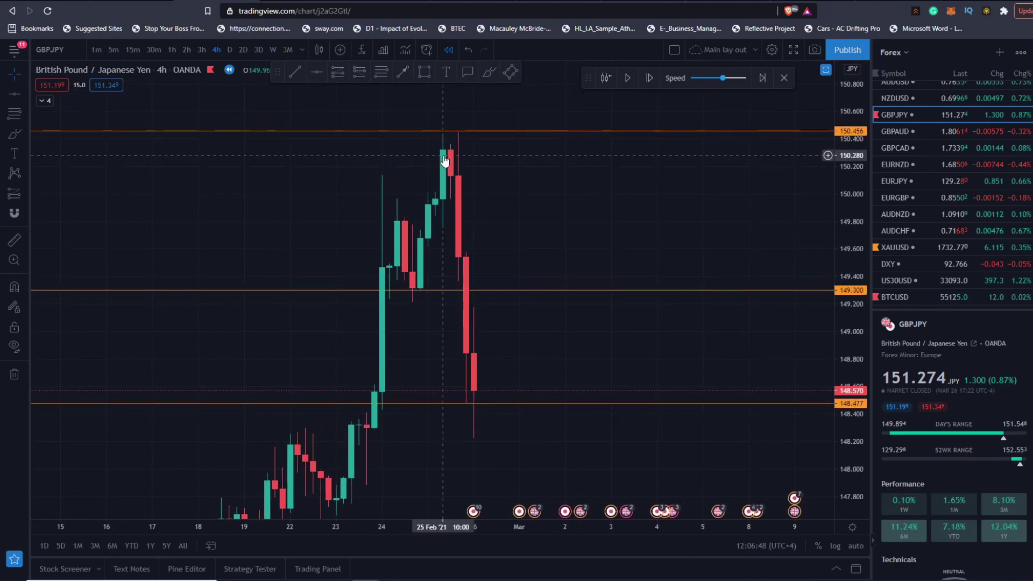
pyautogui.moveTo(521, 192); pyautogui.dragTo(685, 268)
pyautogui.scroll(6, 487, 291)
pyautogui.moveTo(854, 301); pyautogui.dragTo(849, 91)
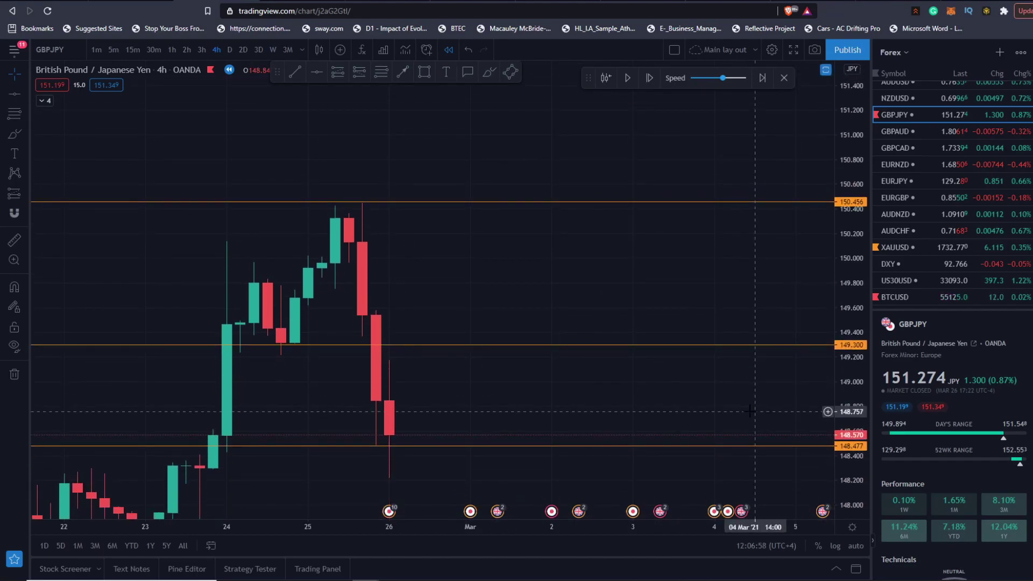
pyautogui.click(915, 302)
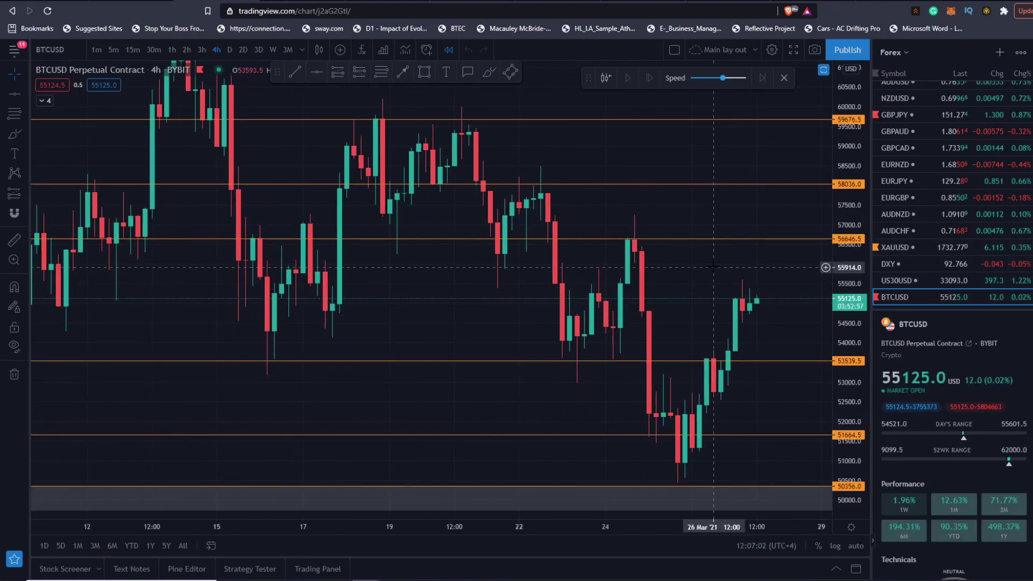
# - Switch BTCUSD to daily candles with all drawn horizontal lines hidden
pyautogui.scroll(-5, 714, 267)
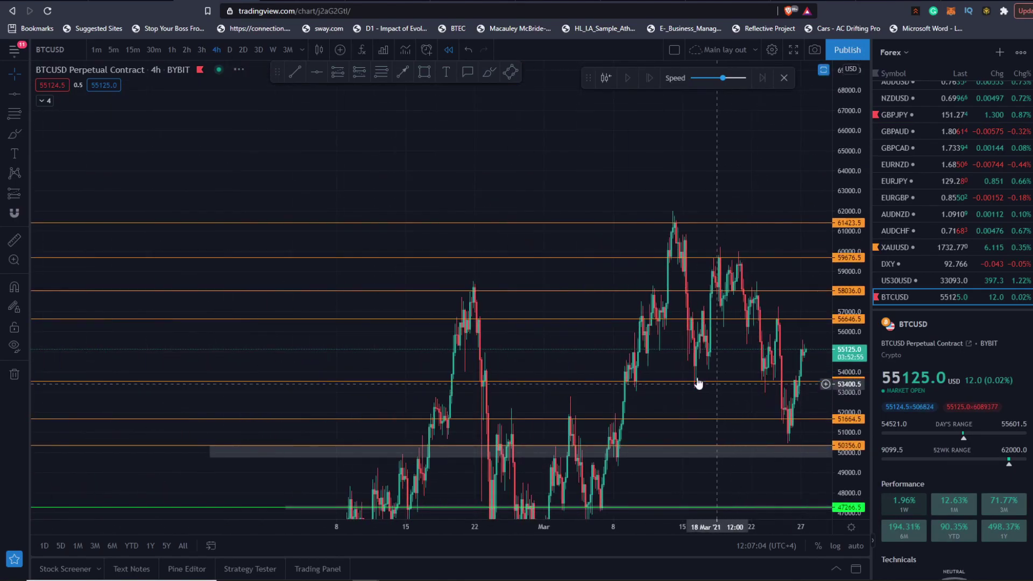
pyautogui.click(230, 51)
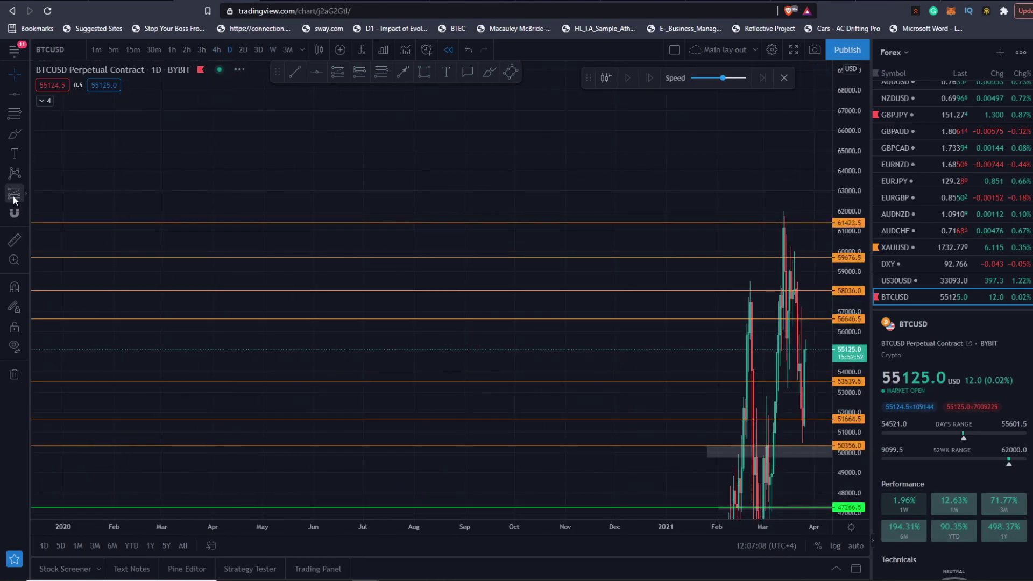
pyautogui.click(14, 346)
pyautogui.scroll(5, 799, 399)
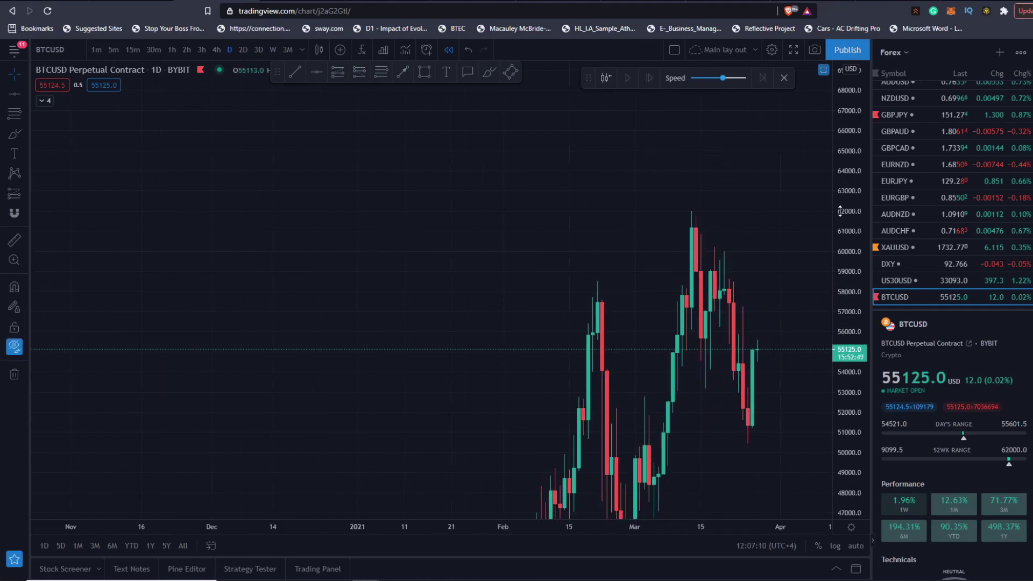
pyautogui.moveTo(775, 400); pyautogui.dragTo(676, 300)
pyautogui.scroll(-3, 676, 304)
pyautogui.moveTo(697, 353); pyautogui.dragTo(678, 171)
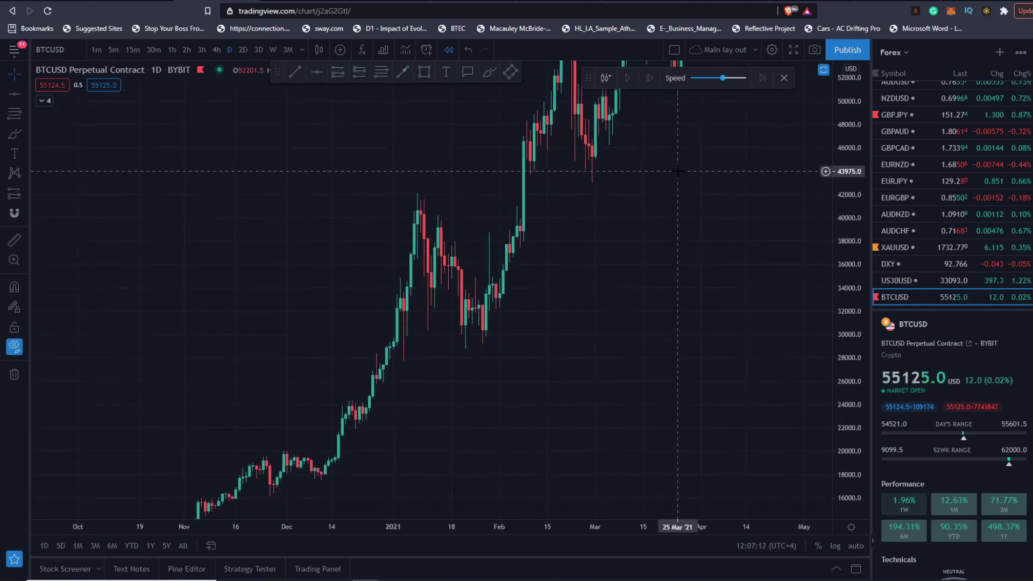
pyautogui.scroll(-4, 677, 226)
pyautogui.scroll(3, 438, 322)
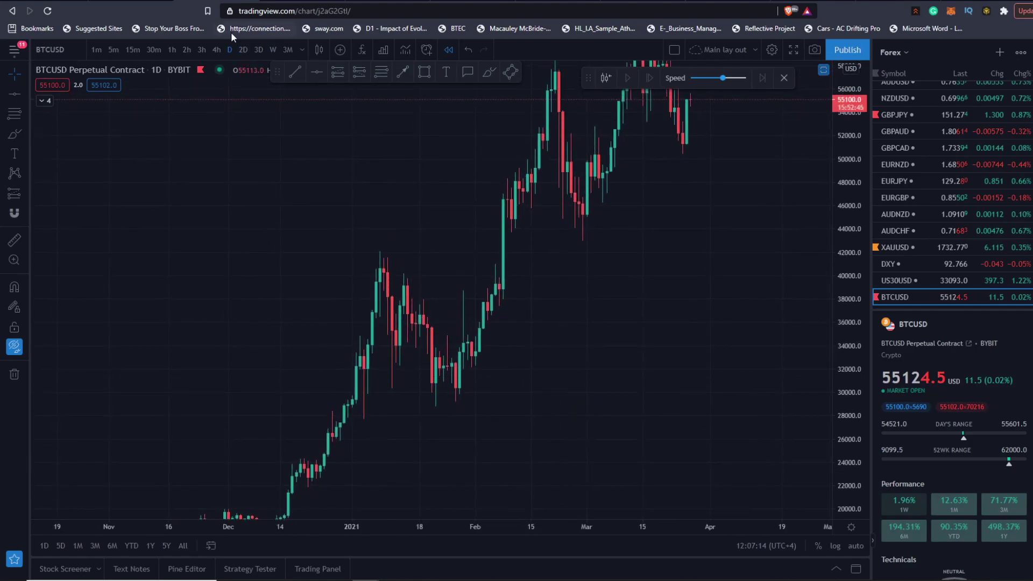
# - Change to weekly candles and frame the latest week near 55088.5 in mid-March 2021
pyautogui.click(273, 49)
pyautogui.scroll(5, 839, 266)
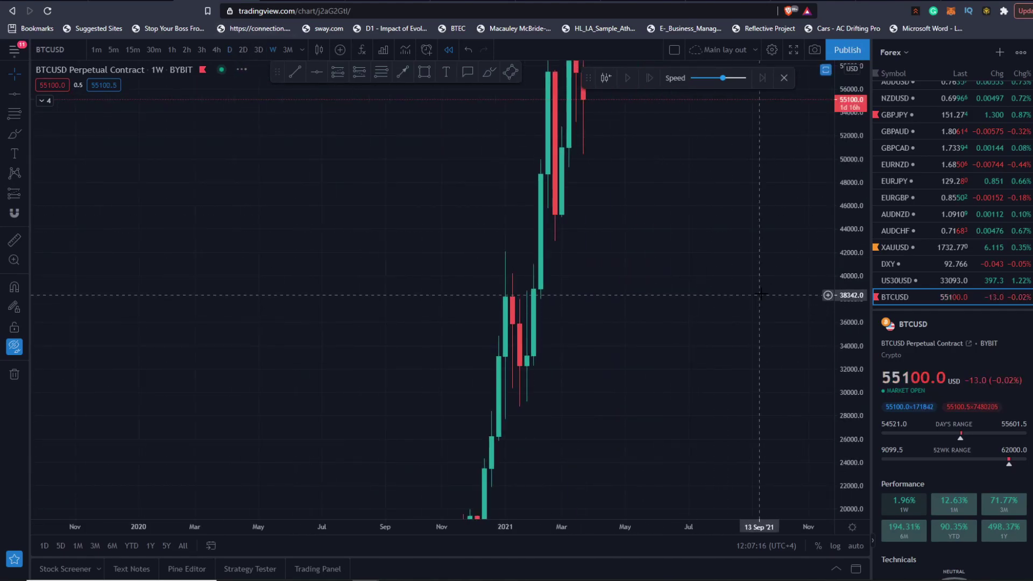
pyautogui.moveTo(838, 266); pyautogui.dragTo(841, 408)
pyautogui.moveTo(635, 374); pyautogui.dragTo(786, 357)
pyautogui.moveTo(844, 425); pyautogui.dragTo(841, 229)
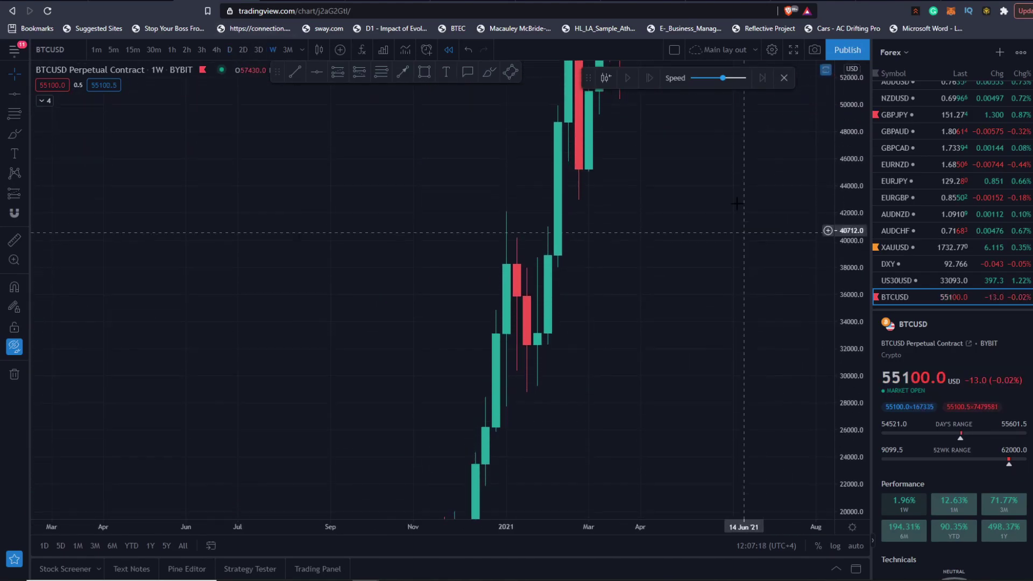
pyautogui.scroll(4, 716, 208)
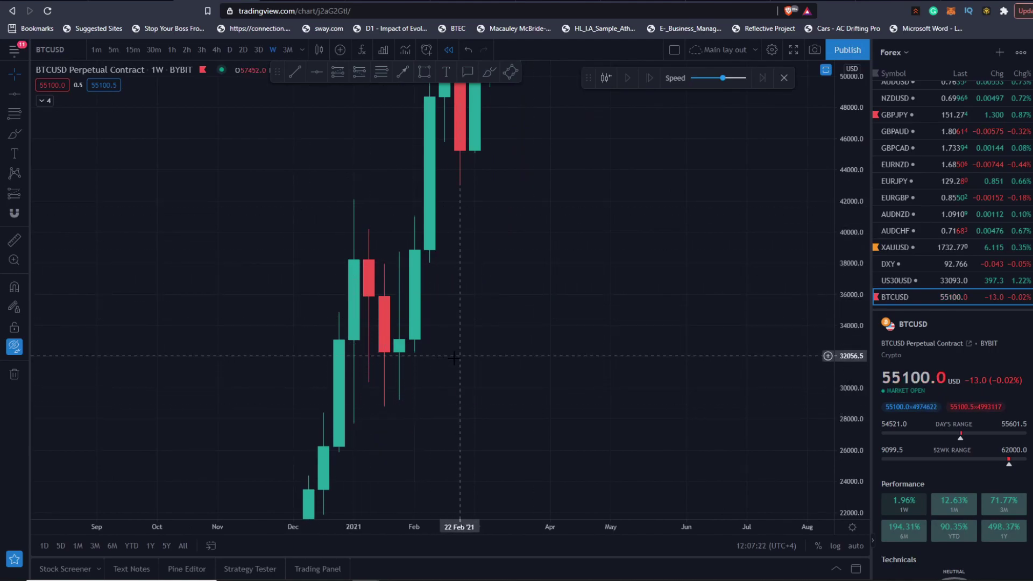
pyautogui.moveTo(384, 421); pyautogui.dragTo(366, 371)
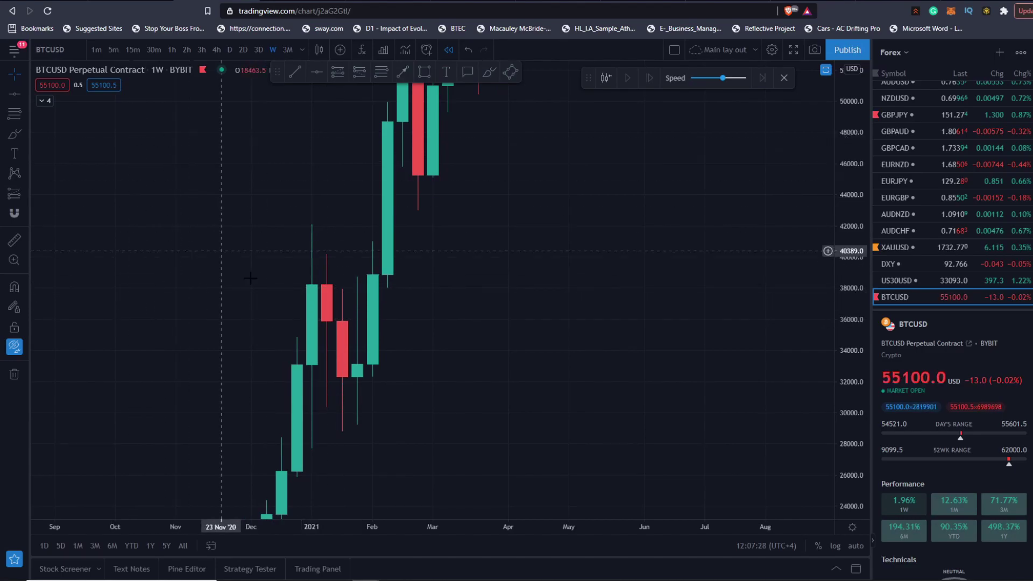
pyautogui.moveTo(447, 236); pyautogui.dragTo(414, 459)
pyautogui.scroll(3, 414, 442)
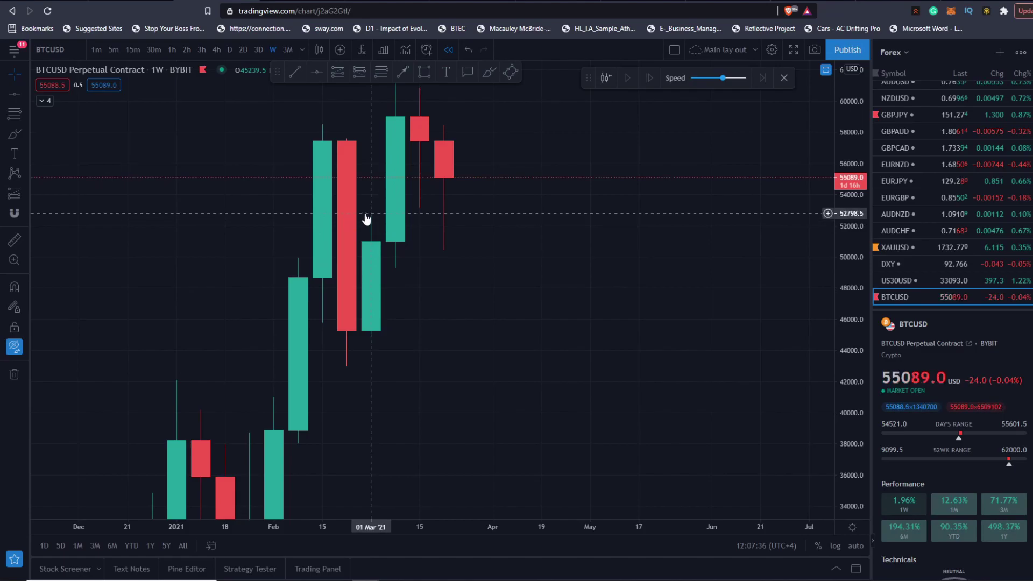
pyautogui.moveTo(366, 218); pyautogui.dragTo(371, 257)
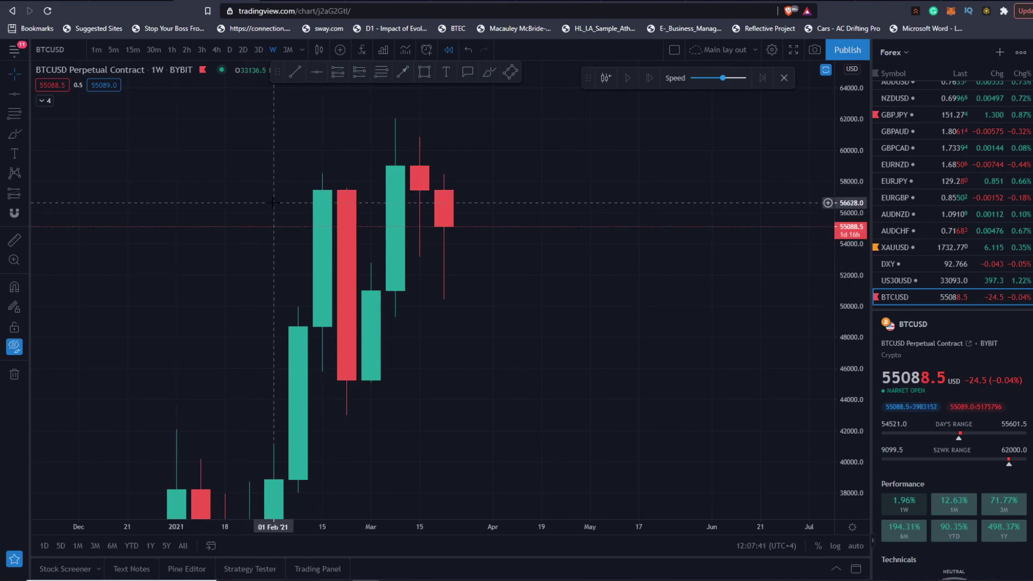
pyautogui.scroll(-5, 276, 207)
pyautogui.moveTo(705, 325); pyautogui.dragTo(620, 307)
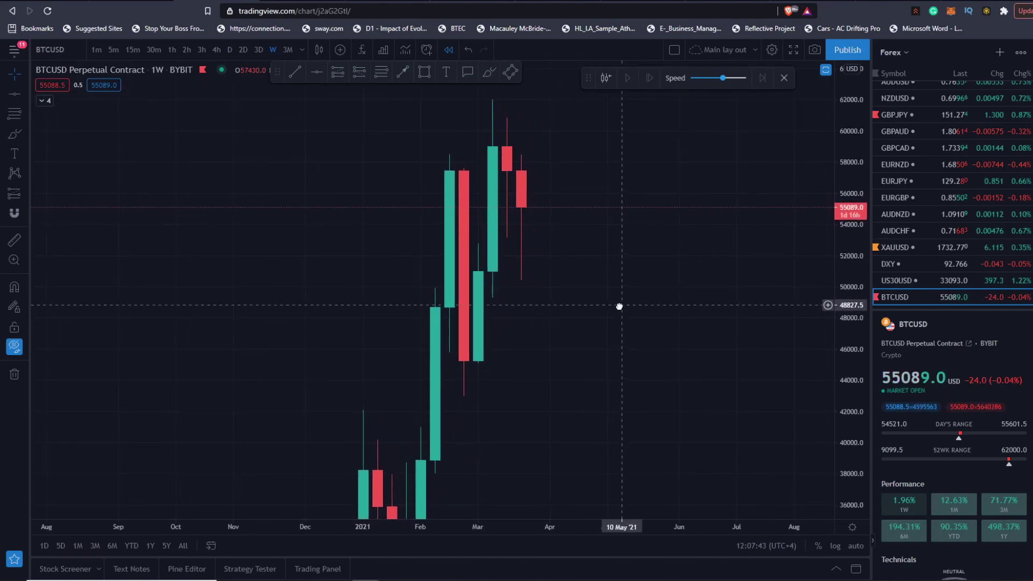
# - Close bar replay and zoom in on the live weekly BTCUSD chart at 55089.0
pyautogui.click(783, 78)
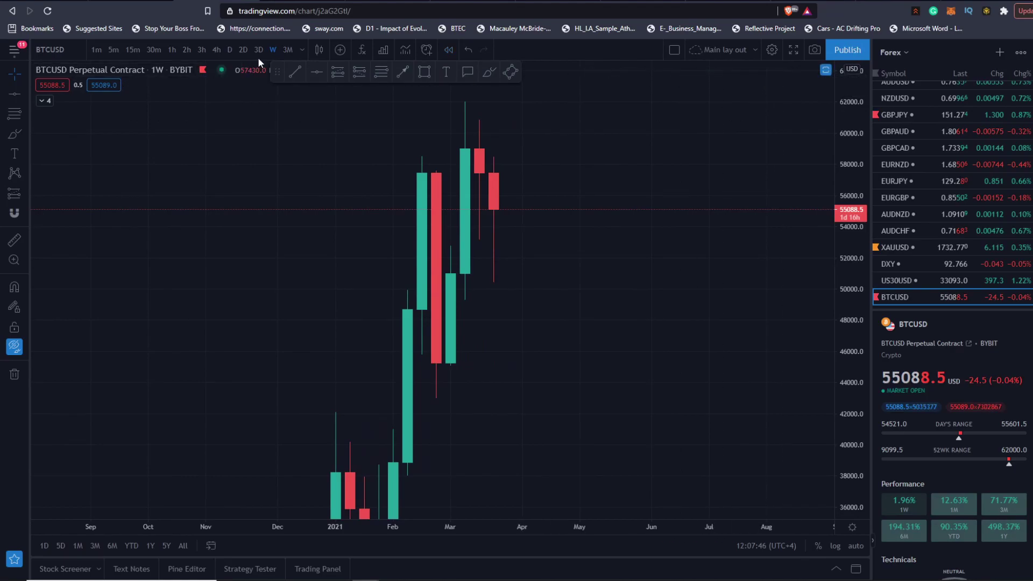
pyautogui.scroll(2, 549, 223)
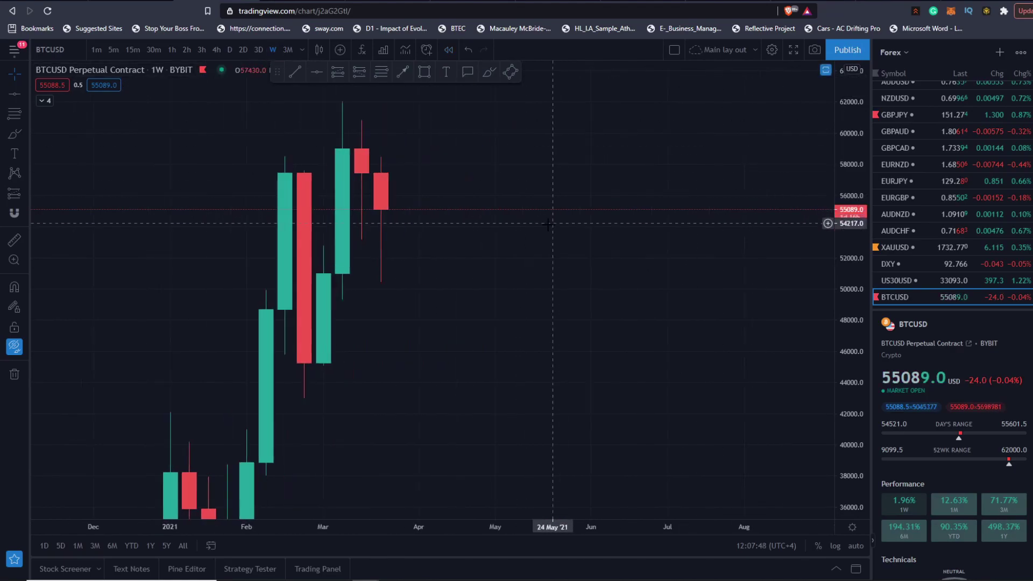